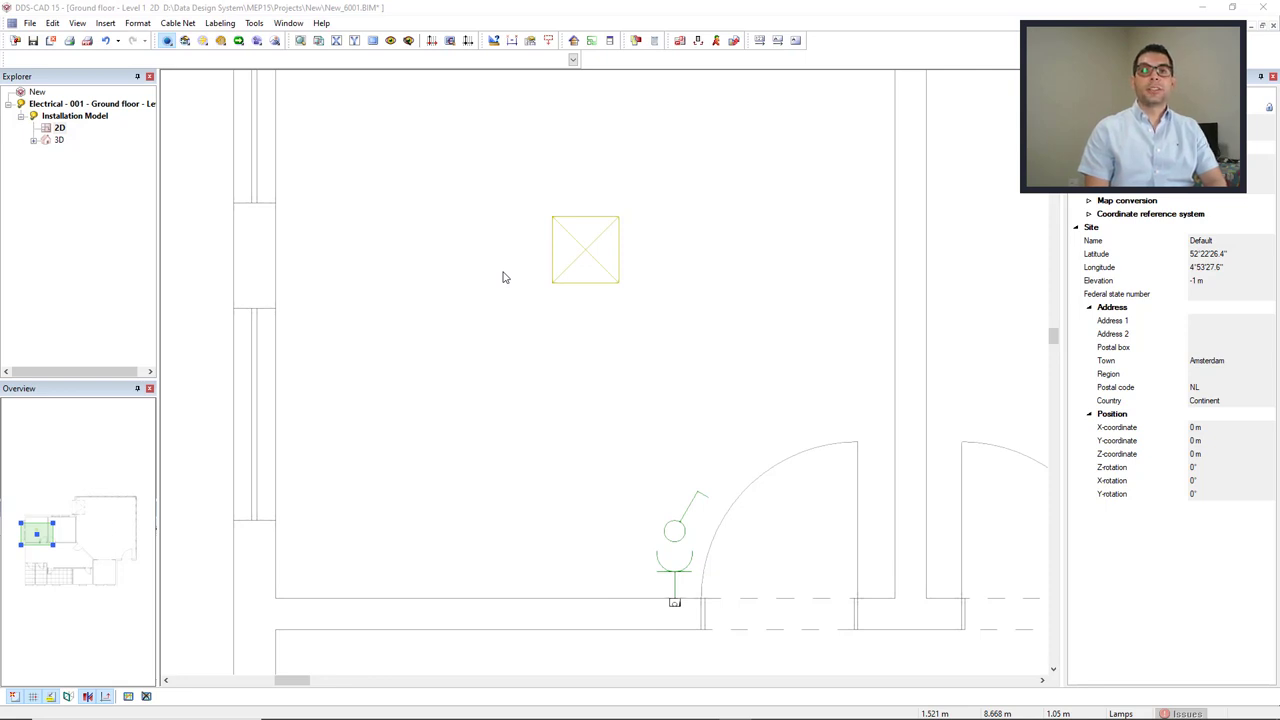
Step: Show the floating Electrical toolbox over the 2D ground-floor plan with the lamp and switch
{"action": "left_click", "coordinate": [503, 277]}
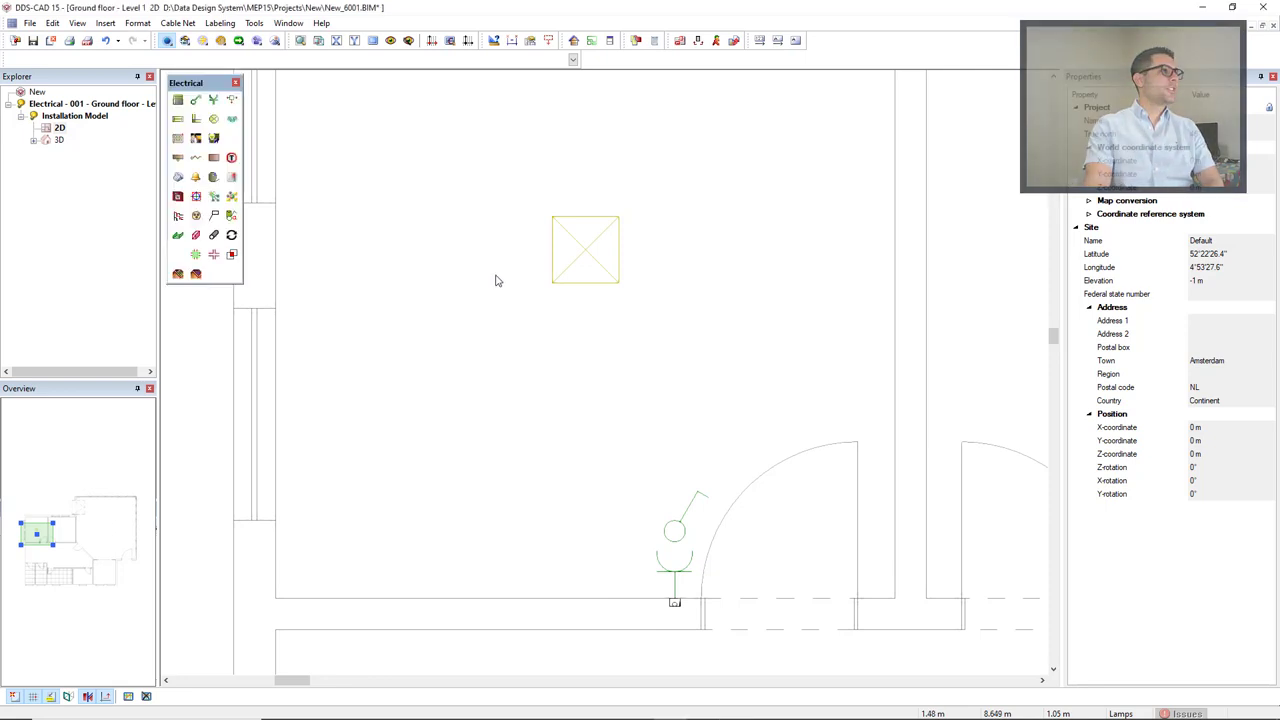
Step: Start a new cable and review its H07V-U 3x1.5 Embedded properties: 3 cores, 1.5 mm², 25 mm conduit
{"action": "left_click", "coordinate": [195, 218]}
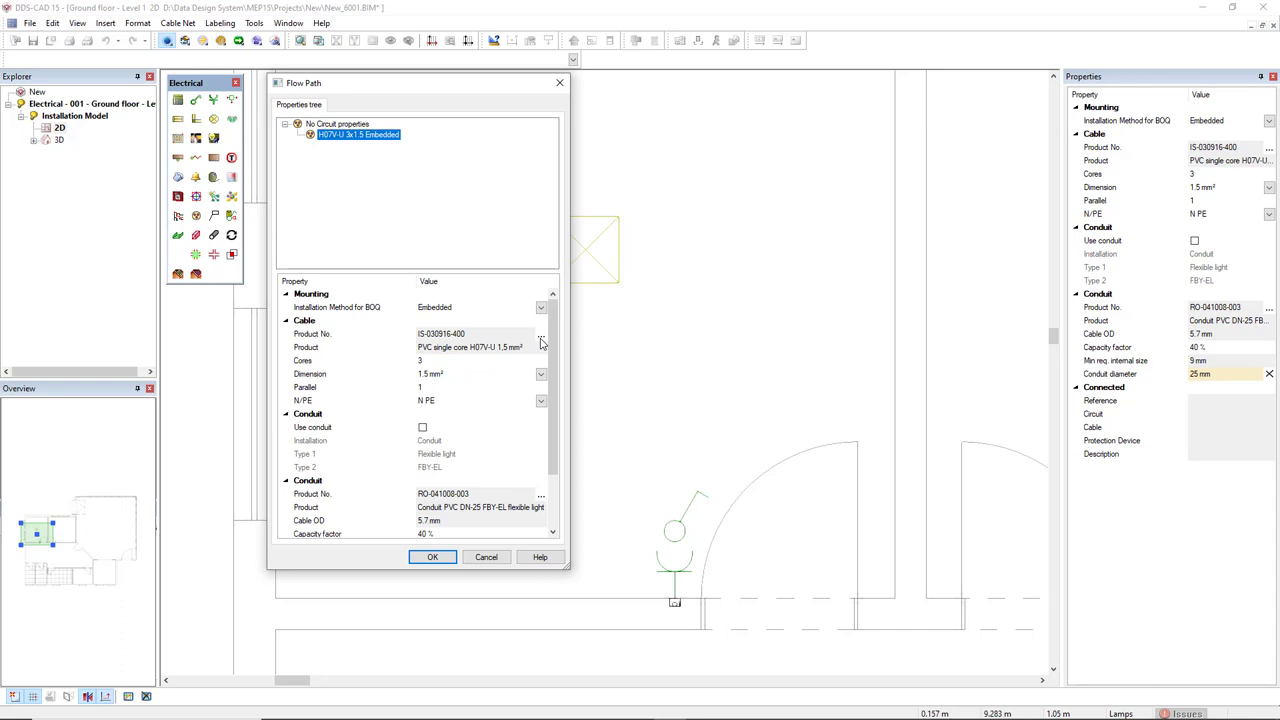
{"action": "scroll", "coordinate": [512, 418], "scroll_direction": "down", "scroll_amount": 1}
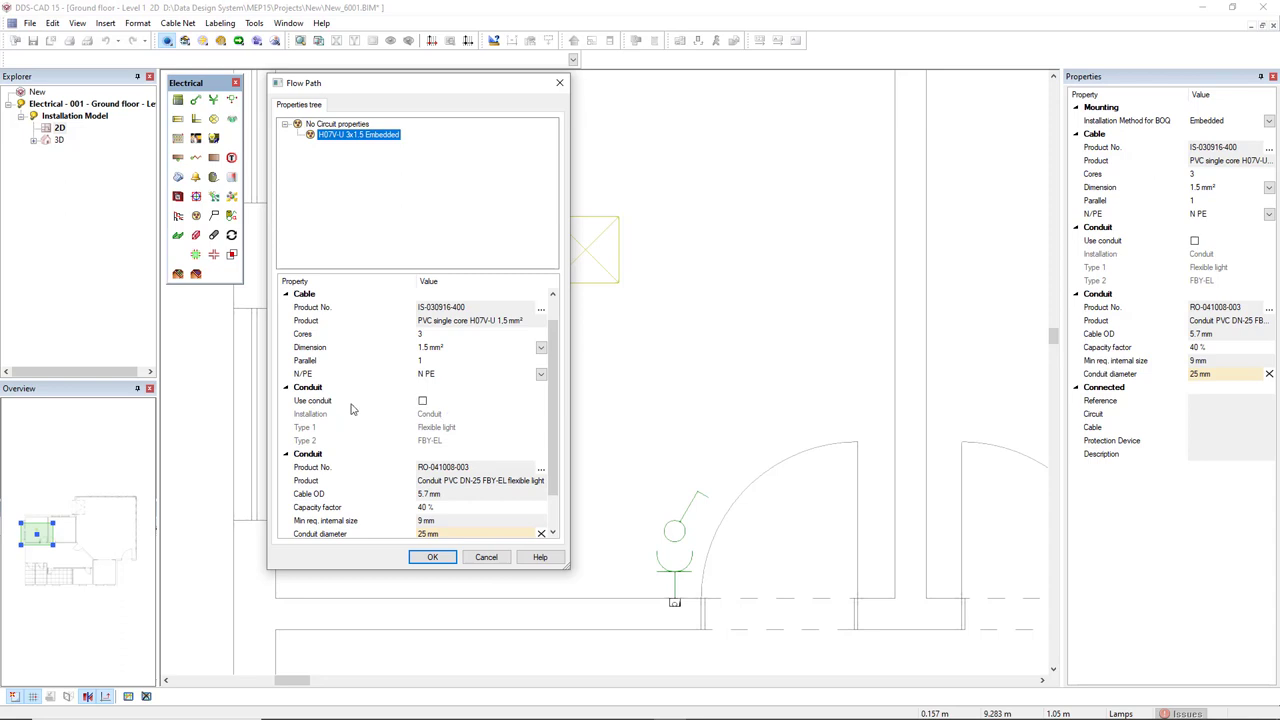
{"action": "scroll", "coordinate": [422, 404], "scroll_direction": "down", "scroll_amount": 1}
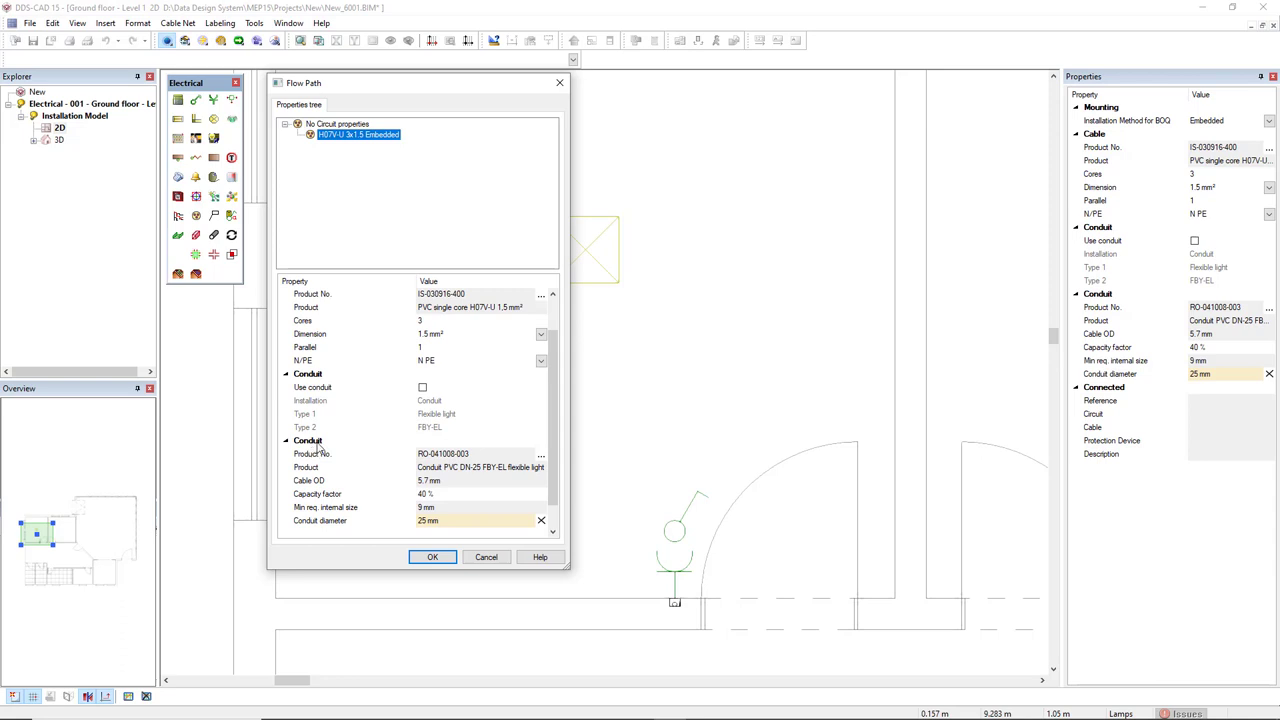
Step: Begin the cable at the lamp centre, raised 0.05 m to a 3.26 m height
{"action": "left_click", "coordinate": [432, 557]}
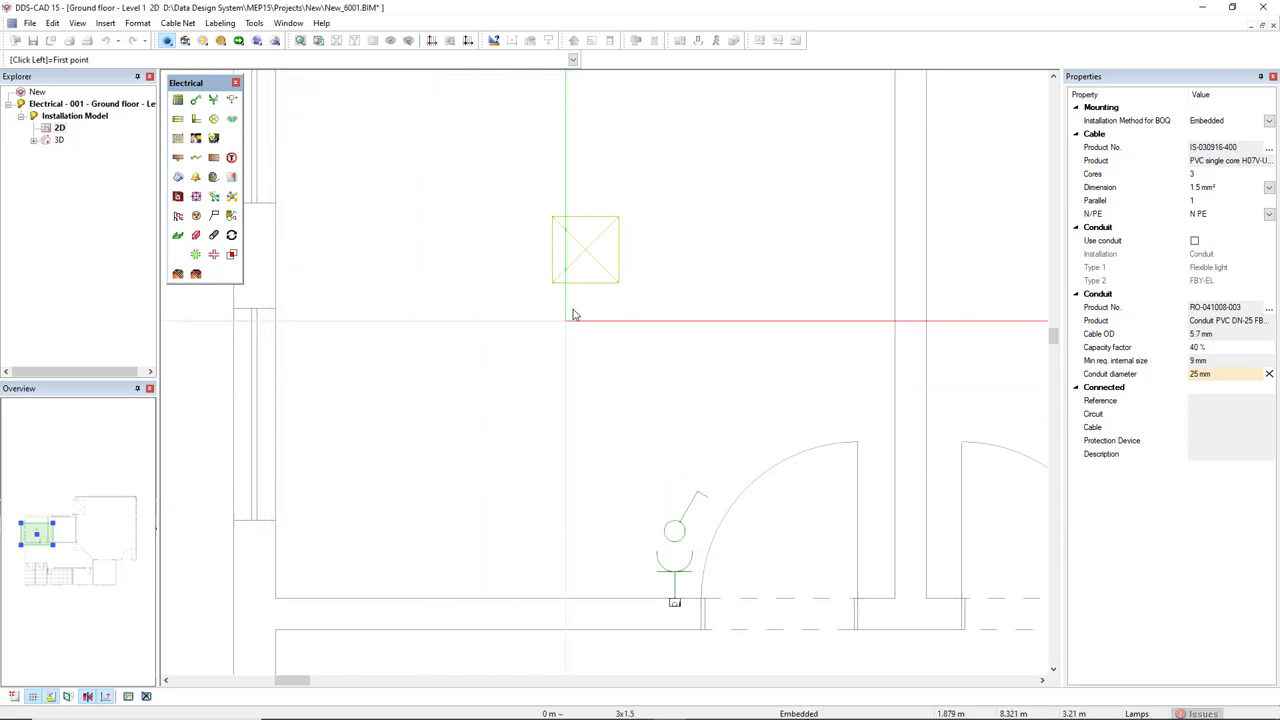
{"action": "left_click", "coordinate": [586, 250]}
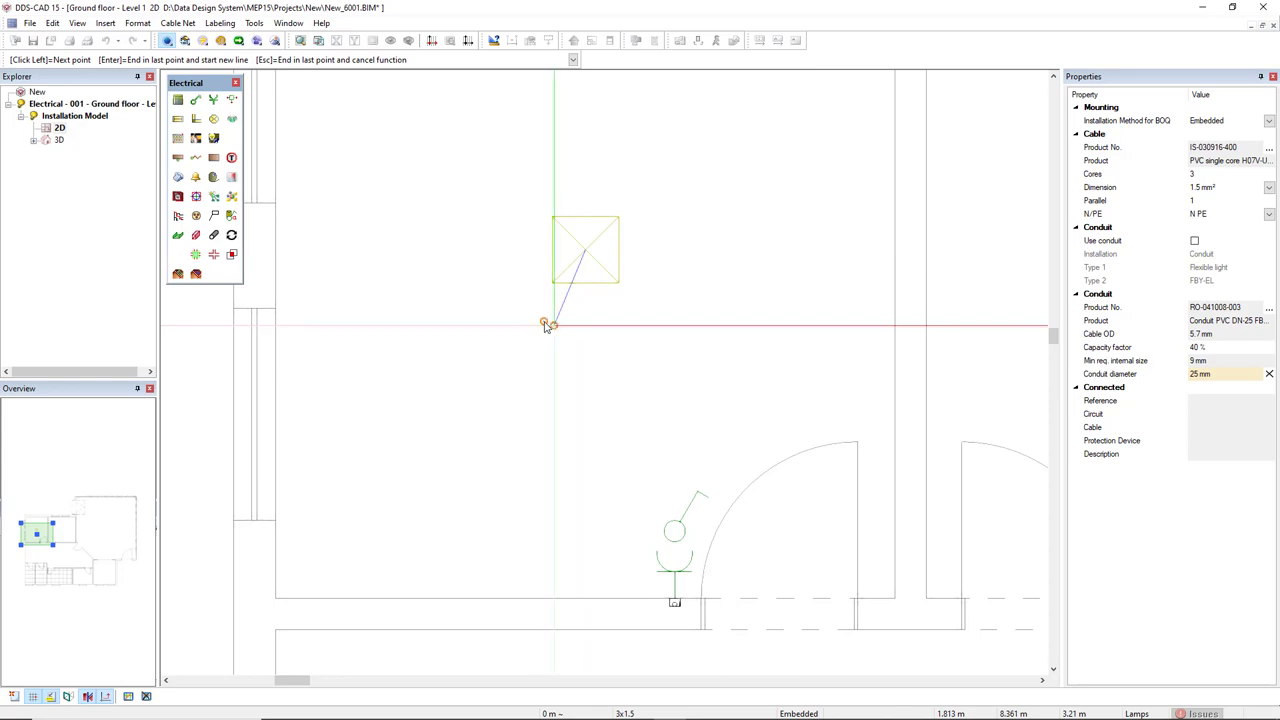
{"action": "left_click", "coordinate": [546, 326]}
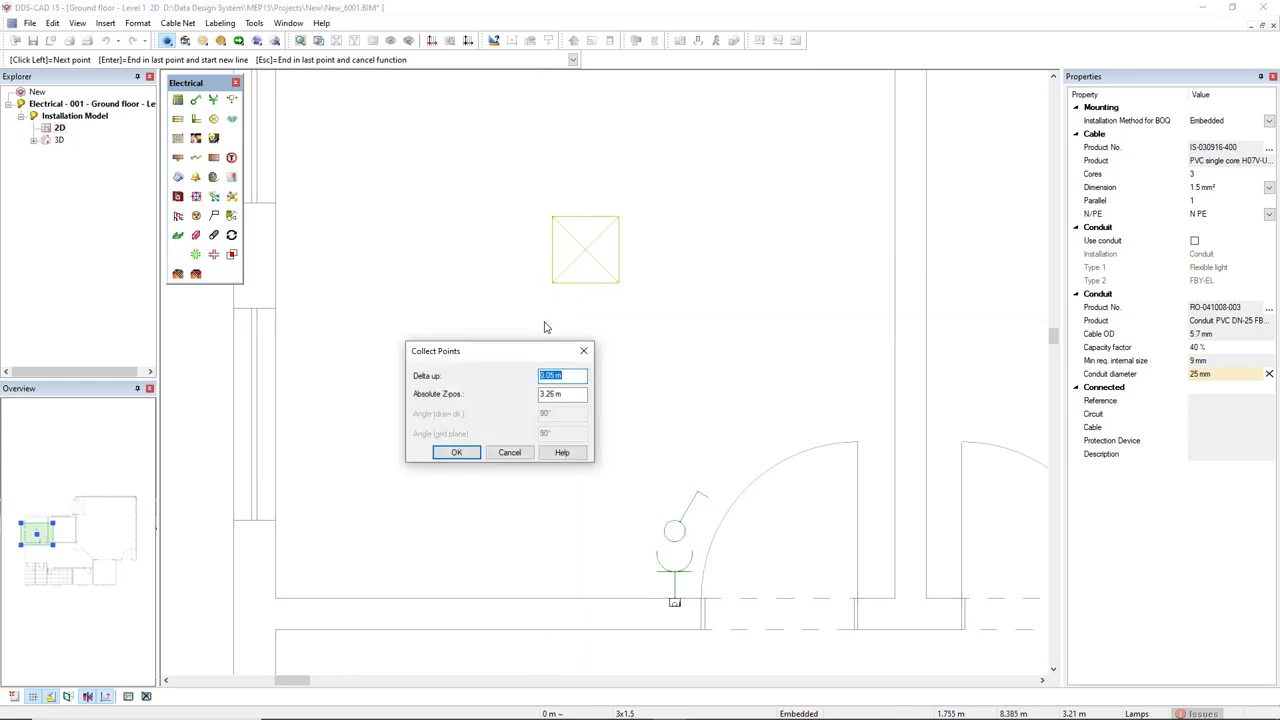
{"action": "left_click", "coordinate": [460, 453]}
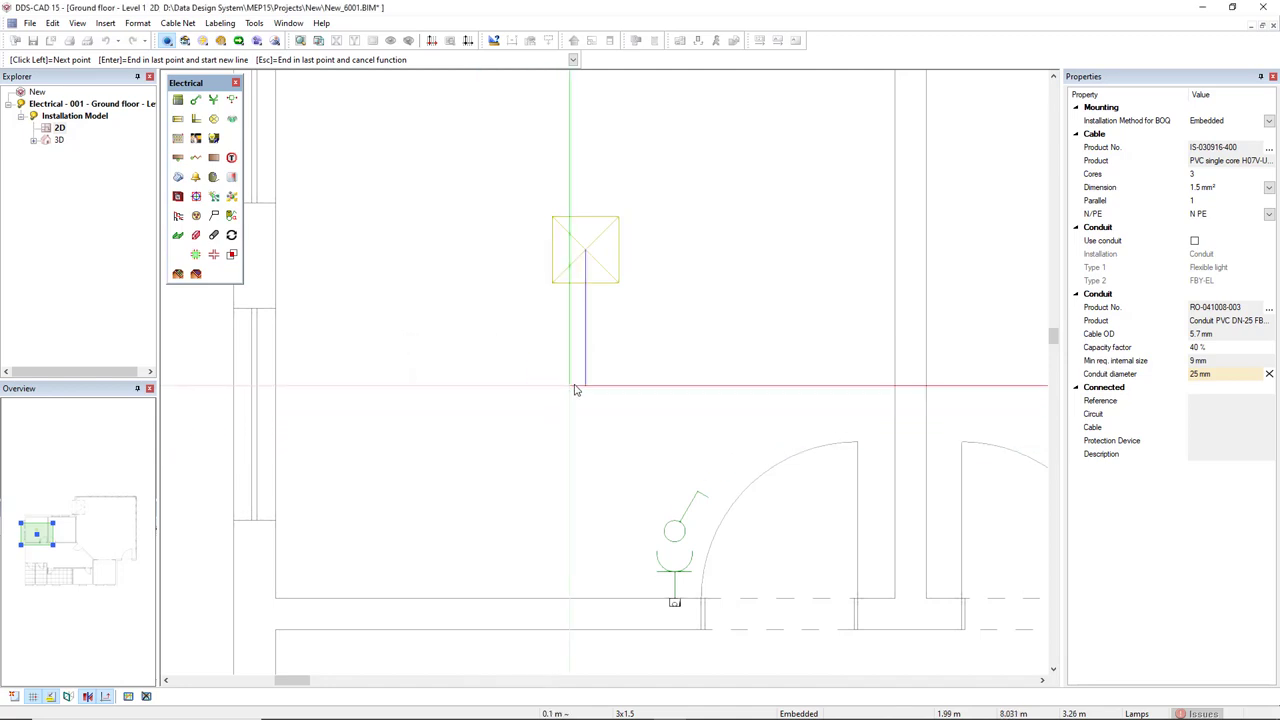
Step: Enable Use conduit for the cable being drawn through Change Placing
{"action": "right_click", "coordinate": [573, 389]}
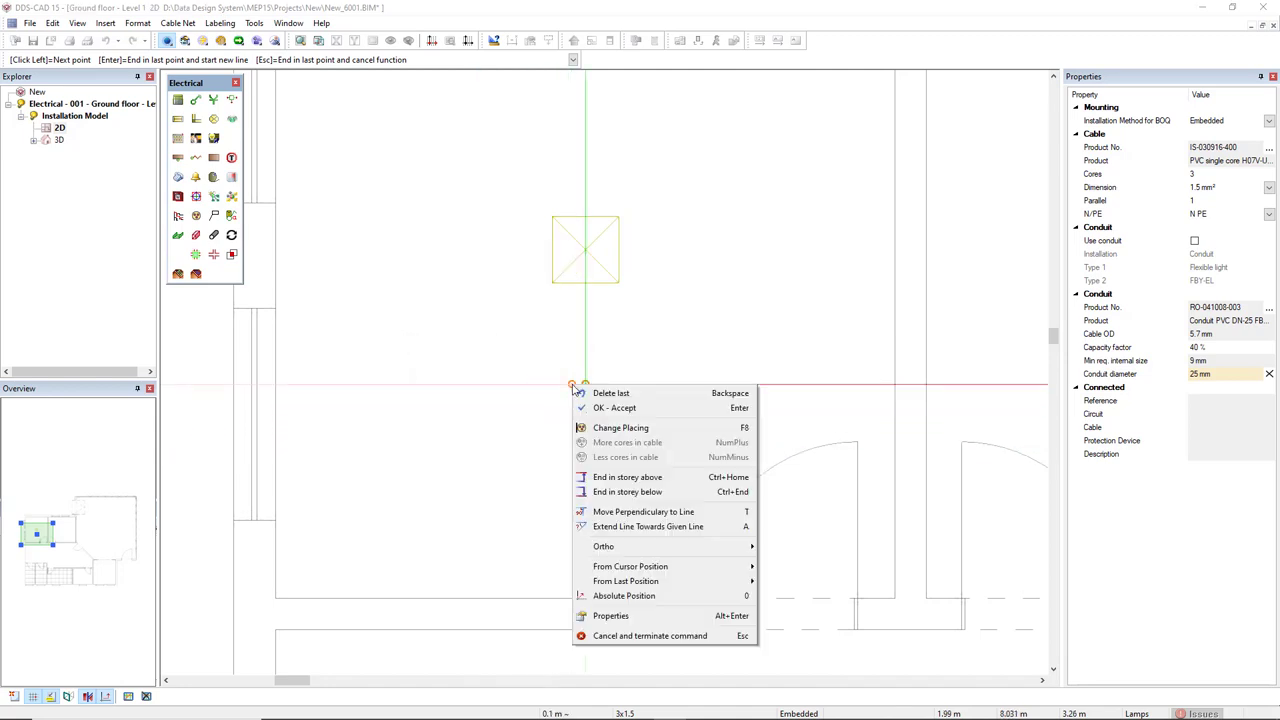
{"action": "left_click", "coordinate": [708, 429]}
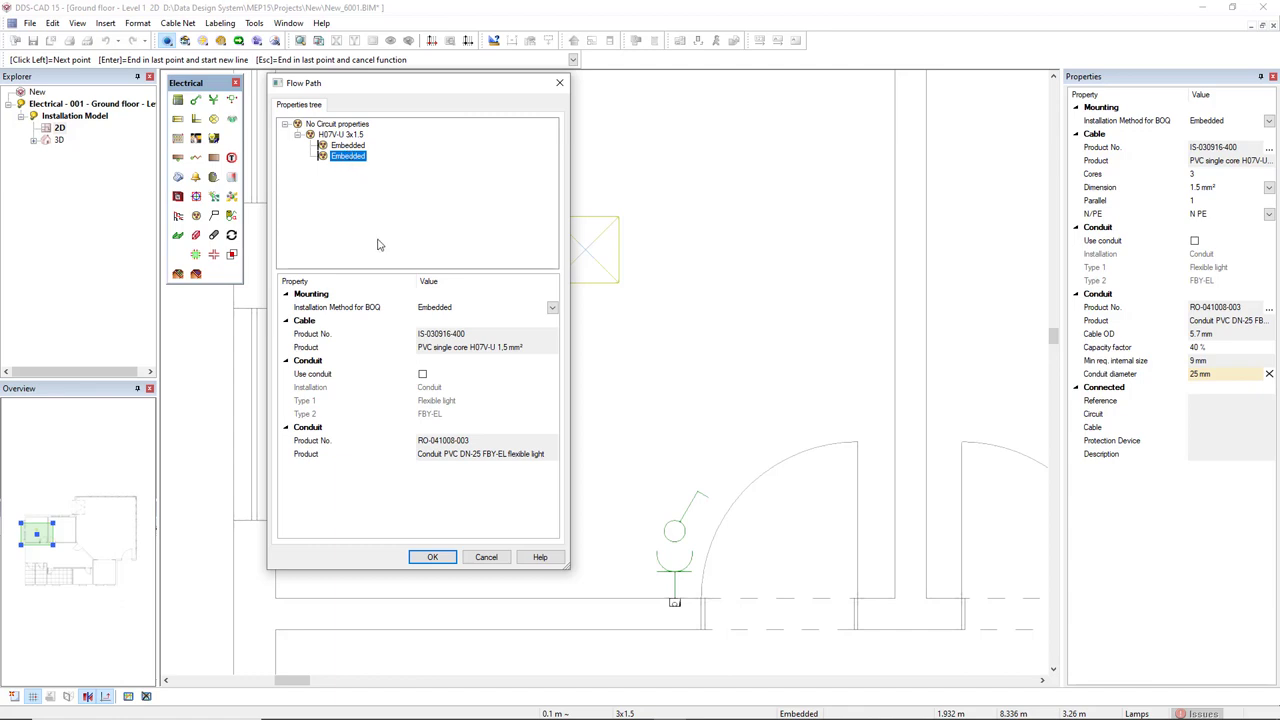
{"action": "left_click", "coordinate": [422, 375]}
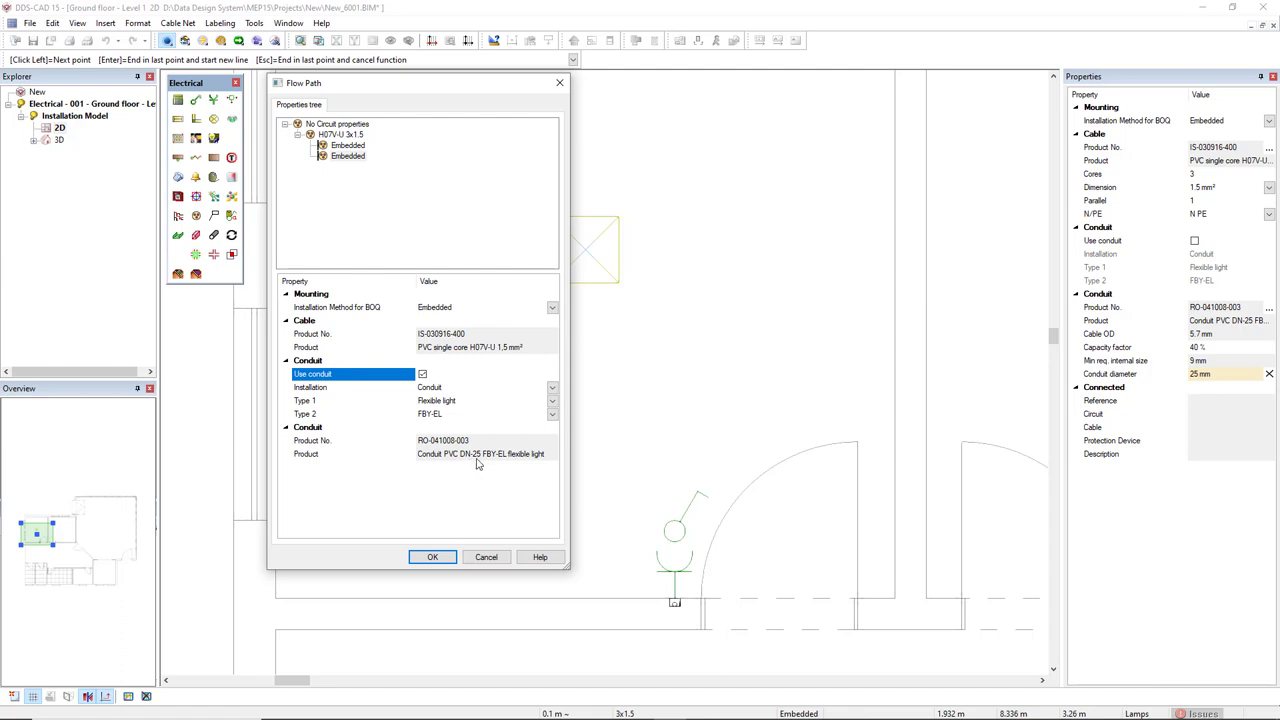
{"action": "left_click", "coordinate": [432, 557]}
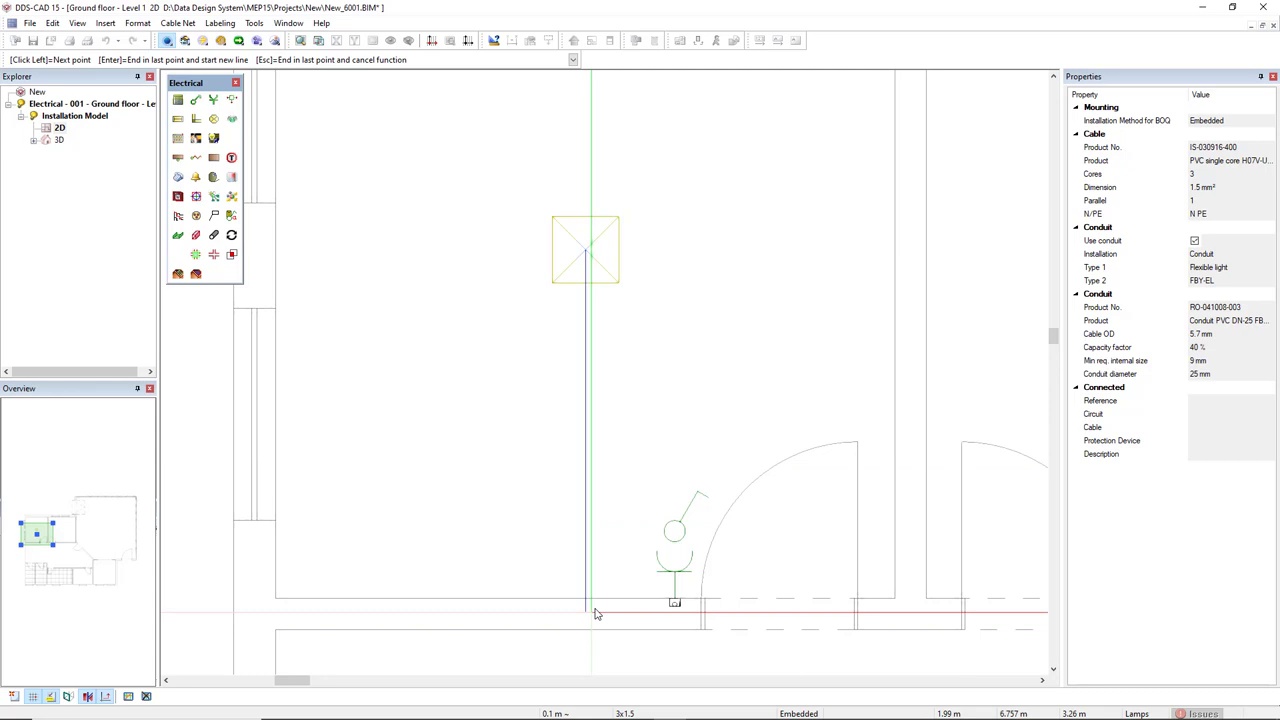
Step: End the cable at the junction box beside the door, connected at Abs. Z 1.08 m
{"action": "scroll", "coordinate": [590, 614], "scroll_direction": "up", "scroll_amount": 2}
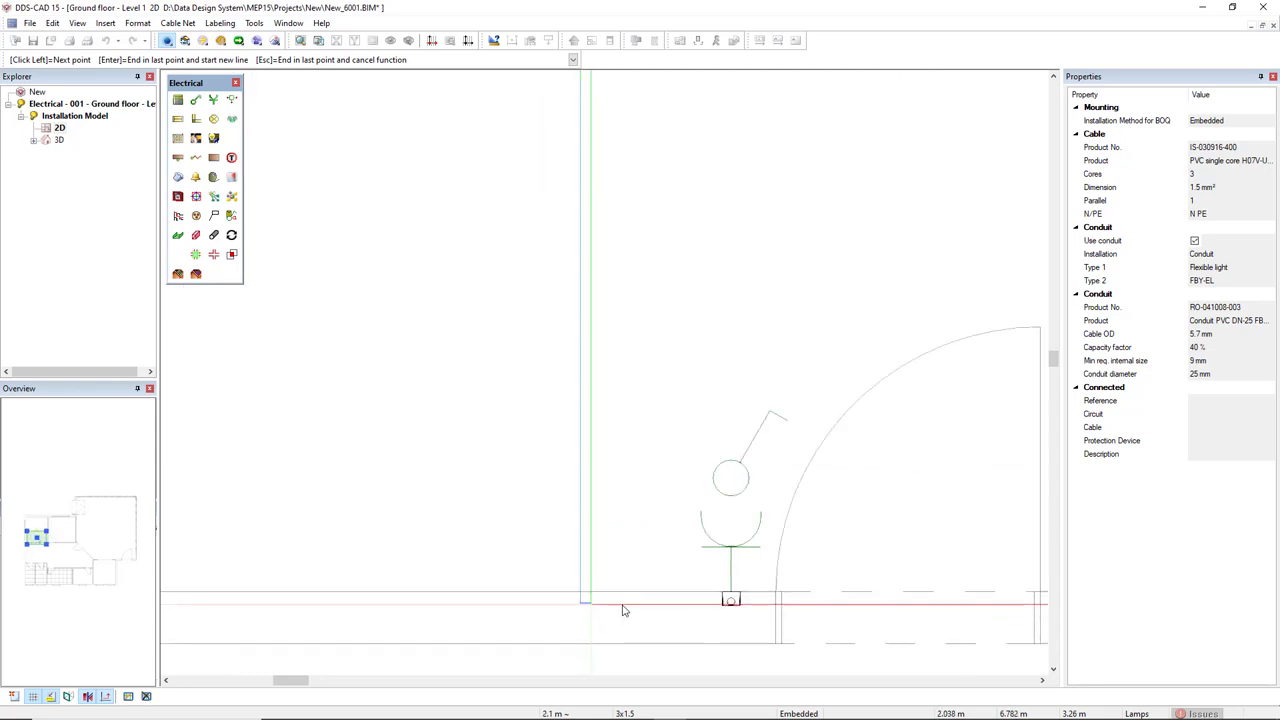
{"action": "scroll", "coordinate": [729, 614], "scroll_direction": "up", "scroll_amount": 2}
{"action": "scroll", "coordinate": [729, 614], "scroll_direction": "up", "scroll_amount": 2}
{"action": "left_click", "coordinate": [736, 590]}
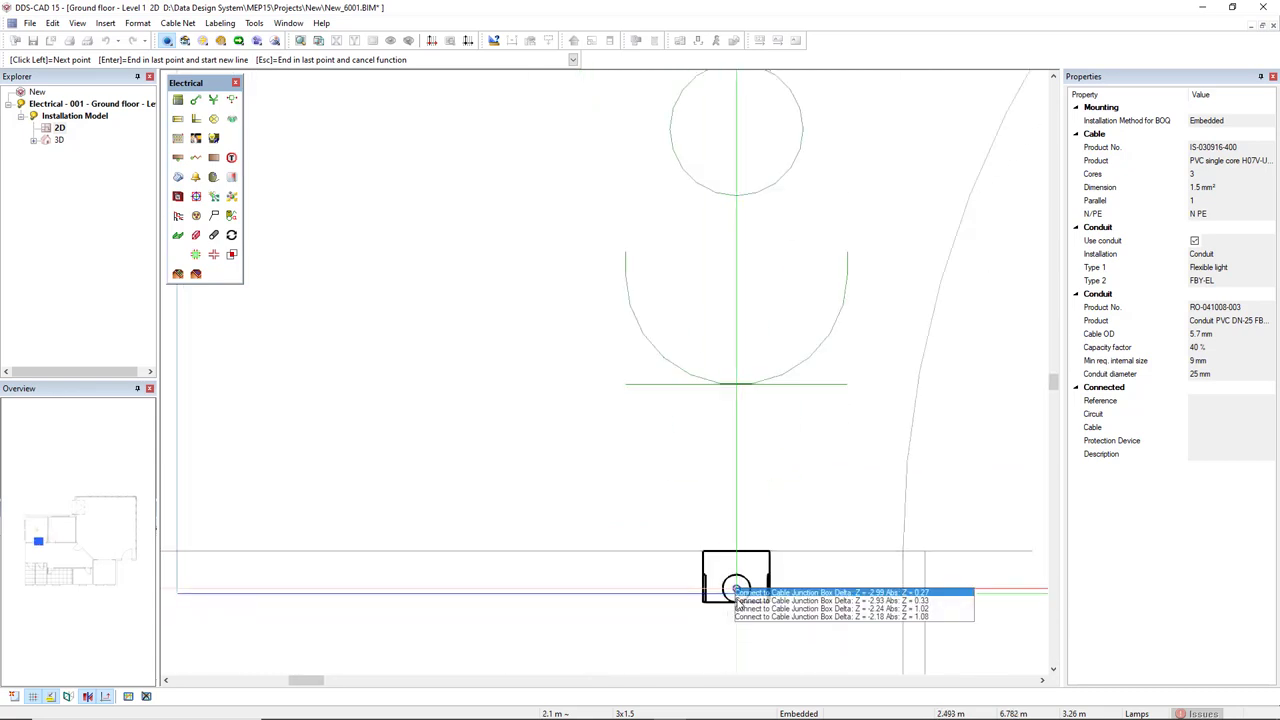
{"action": "left_click", "coordinate": [821, 617]}
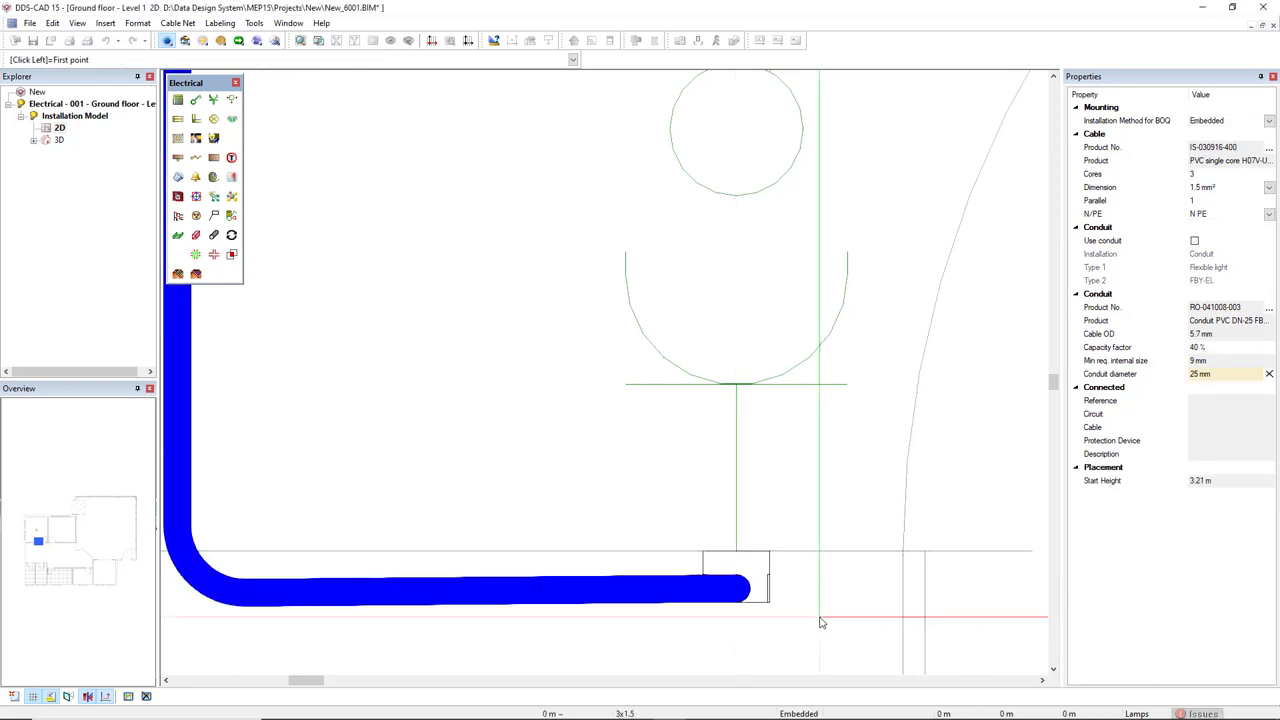
{"action": "scroll", "coordinate": [820, 622], "scroll_direction": "down", "scroll_amount": 5}
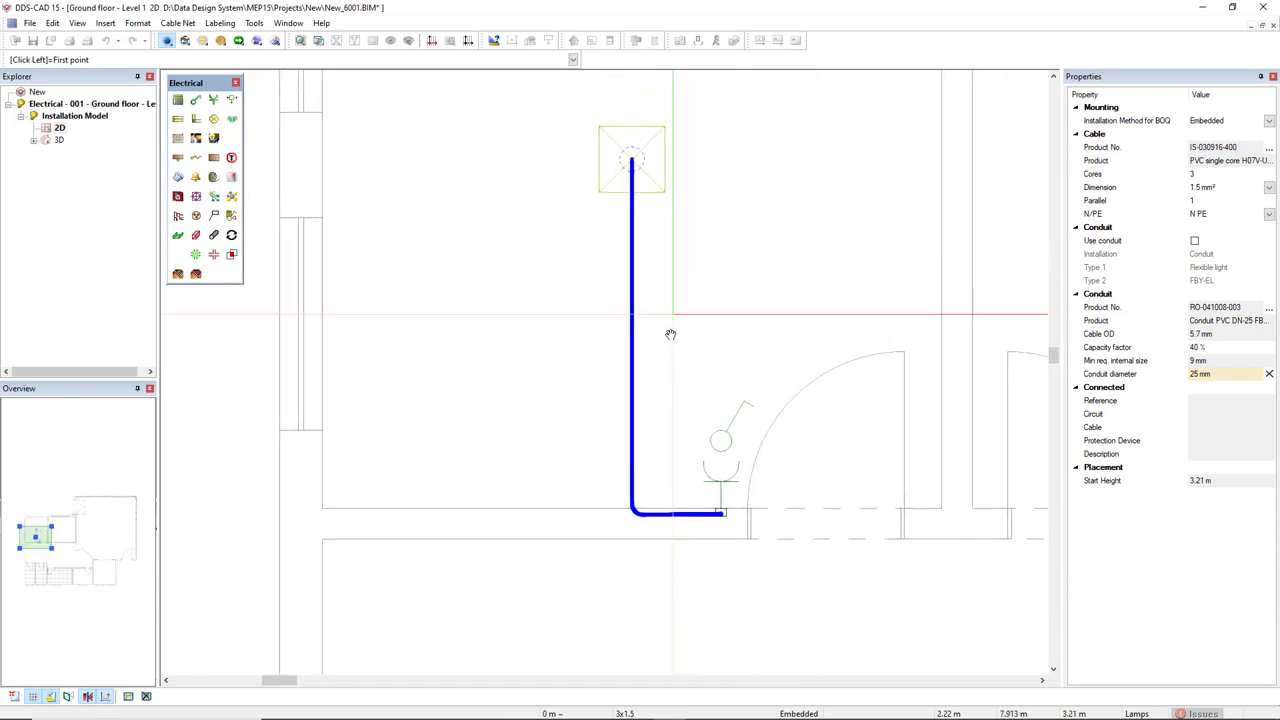
{"action": "middle_click_drag", "start_coordinate": [670, 334], "coordinate": [666, 349]}
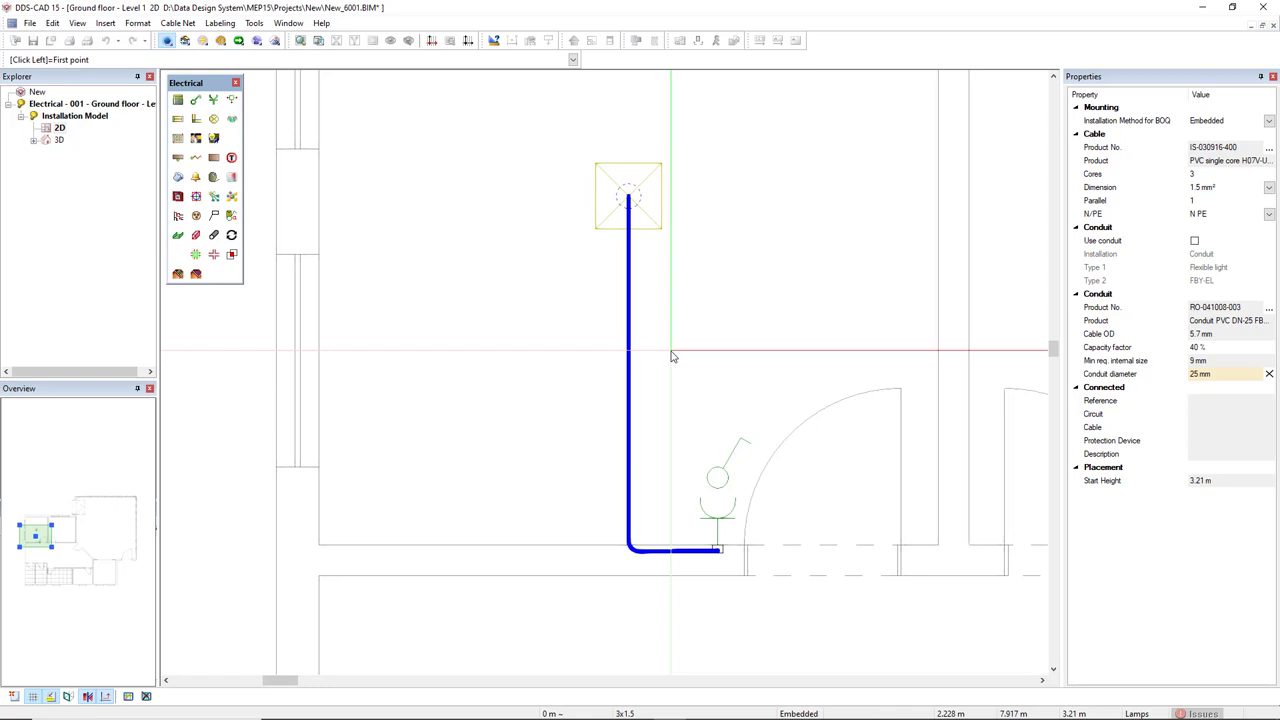
Step: Finish the cable command, select the new cable and switch to the 3D Camera view
{"action": "key", "text": "Escape"}
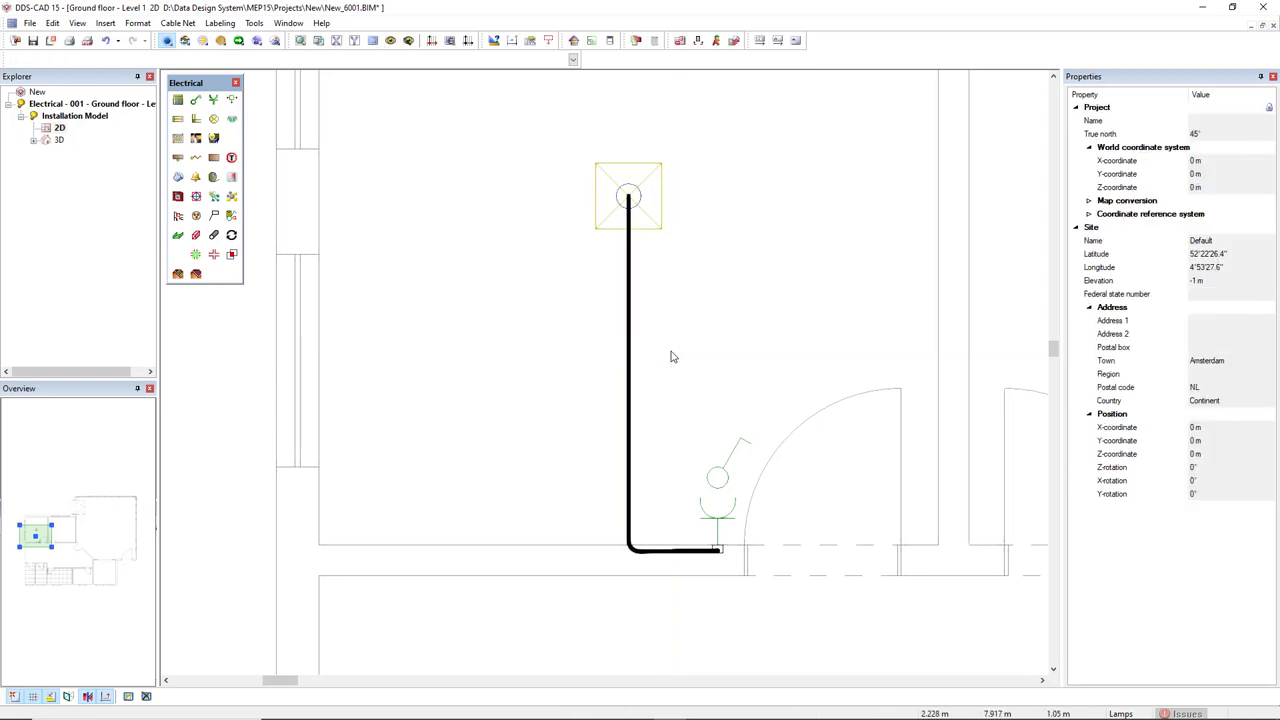
{"action": "left_click", "coordinate": [721, 500]}
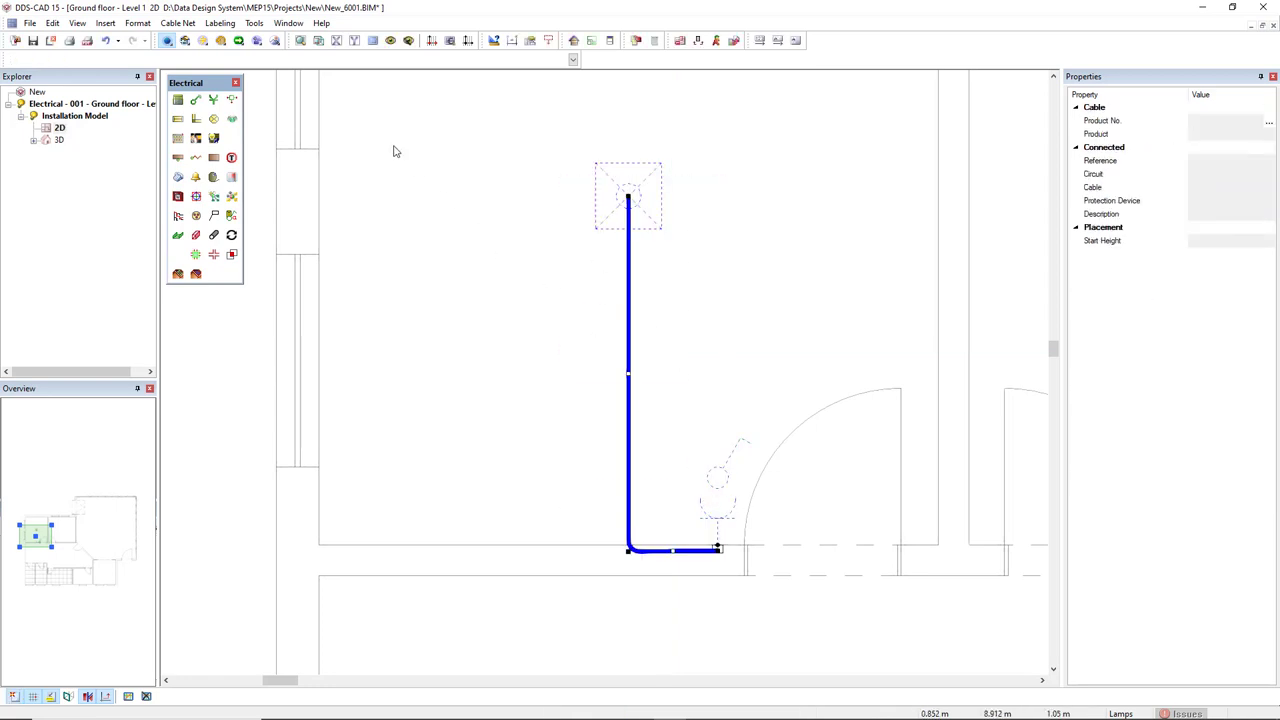
{"action": "left_click", "coordinate": [318, 41]}
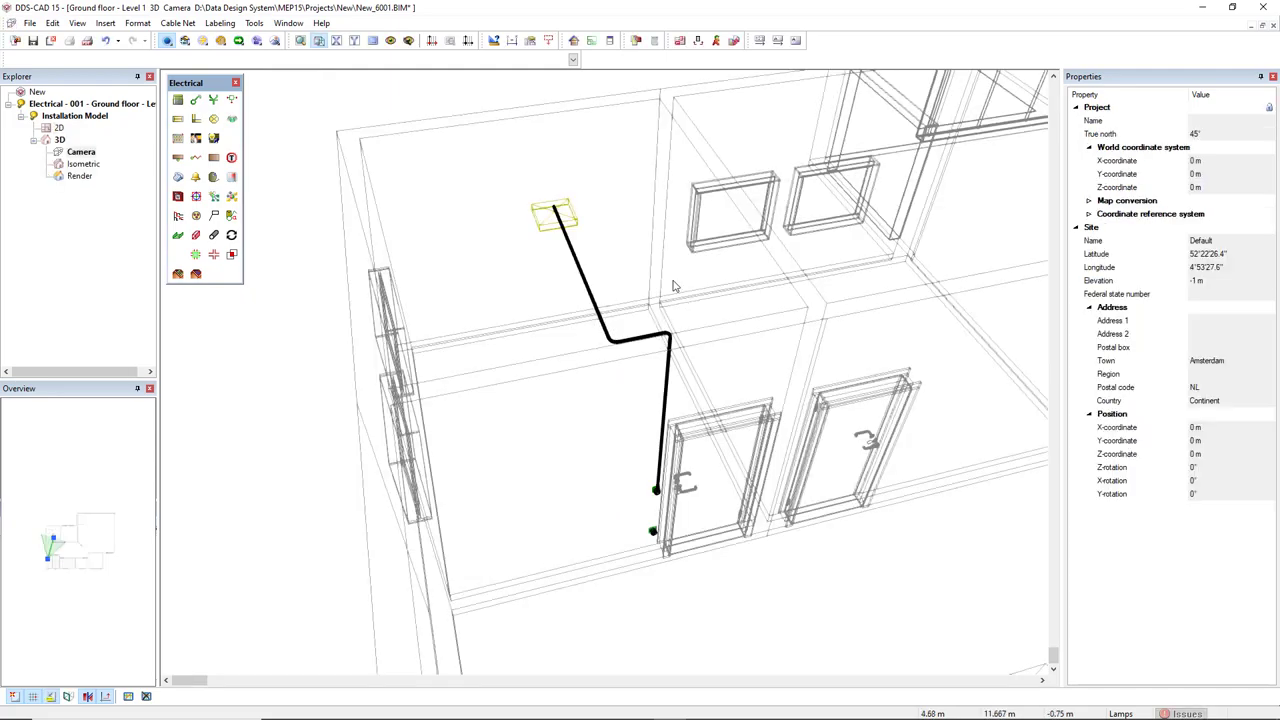
Step: Orbit and zoom around the lamp and junction box to inspect the conduit cable route
{"action": "mouse_move", "coordinate": [565, 222]}
{"action": "middle_mouse_down"}
{"action": "mouse_move", "coordinate": [723, 243]}
{"action": "mouse_move", "coordinate": [545, 213]}
{"action": "middle_mouse_up"}
{"action": "scroll", "coordinate": [545, 213], "scroll_direction": "up", "scroll_amount": 3}
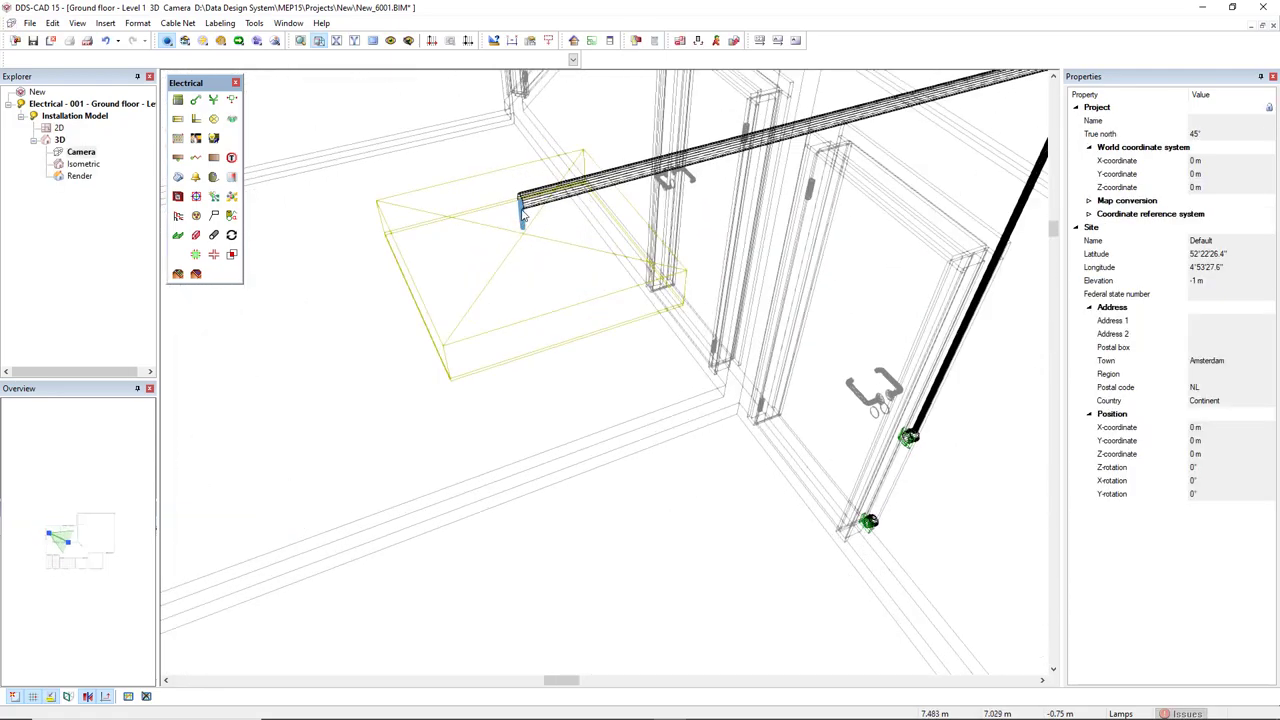
{"action": "scroll", "coordinate": [523, 220], "scroll_direction": "down", "scroll_amount": 5}
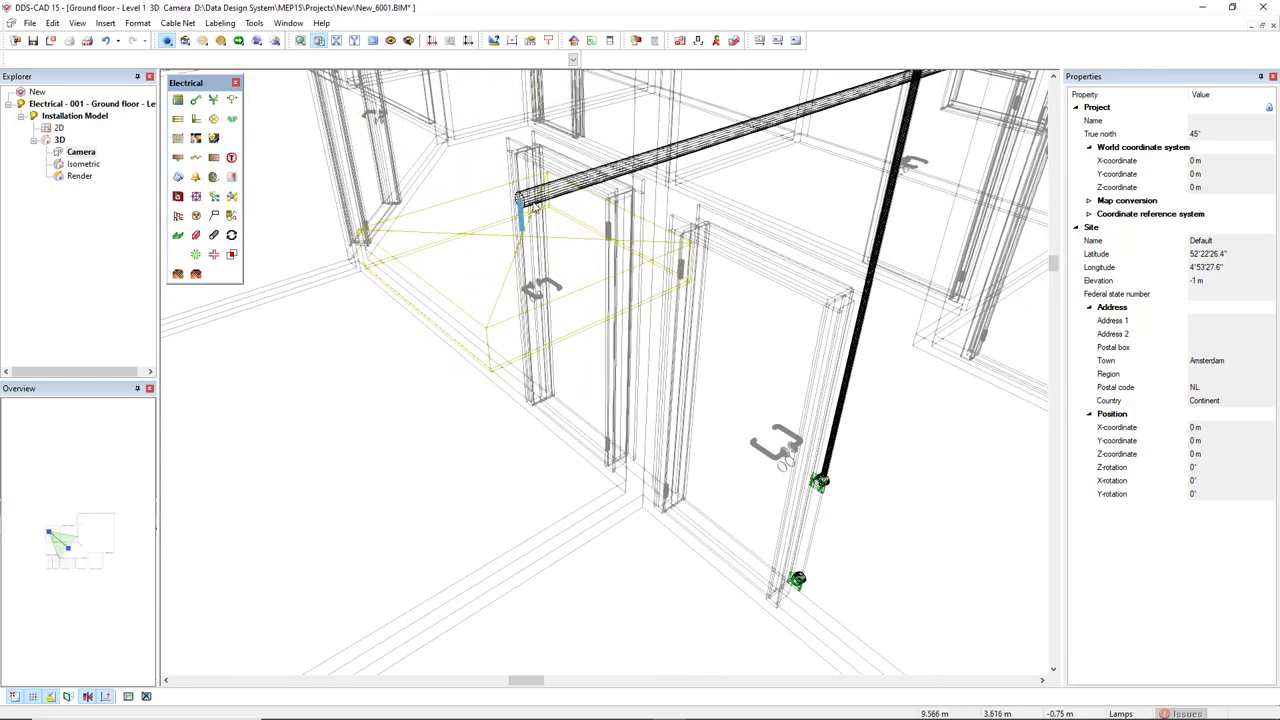
{"action": "scroll", "coordinate": [525, 205], "scroll_direction": "up", "scroll_amount": 2}
{"action": "scroll", "coordinate": [565, 195], "scroll_direction": "up", "scroll_amount": 1}
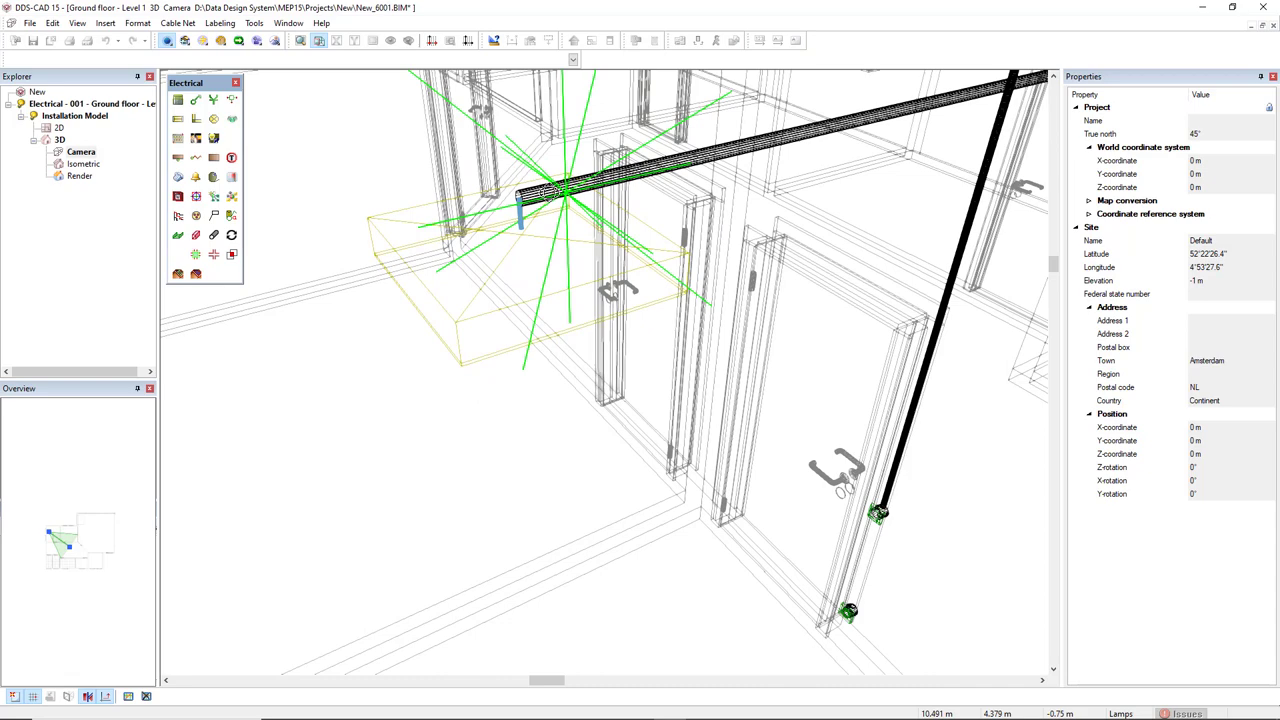
{"action": "scroll", "coordinate": [565, 195], "scroll_direction": "down", "scroll_amount": 4}
{"action": "scroll", "coordinate": [456, 236], "scroll_direction": "up", "scroll_amount": 1}
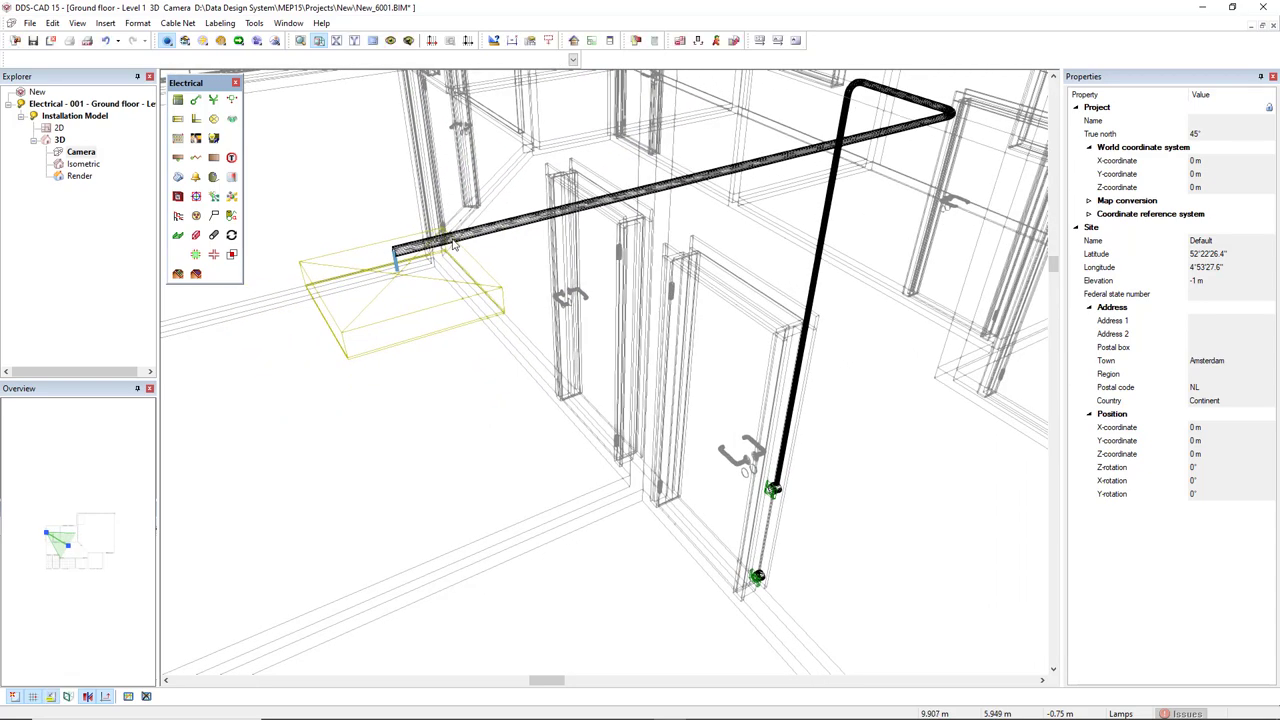
{"action": "scroll", "coordinate": [785, 496], "scroll_direction": "up", "scroll_amount": 5}
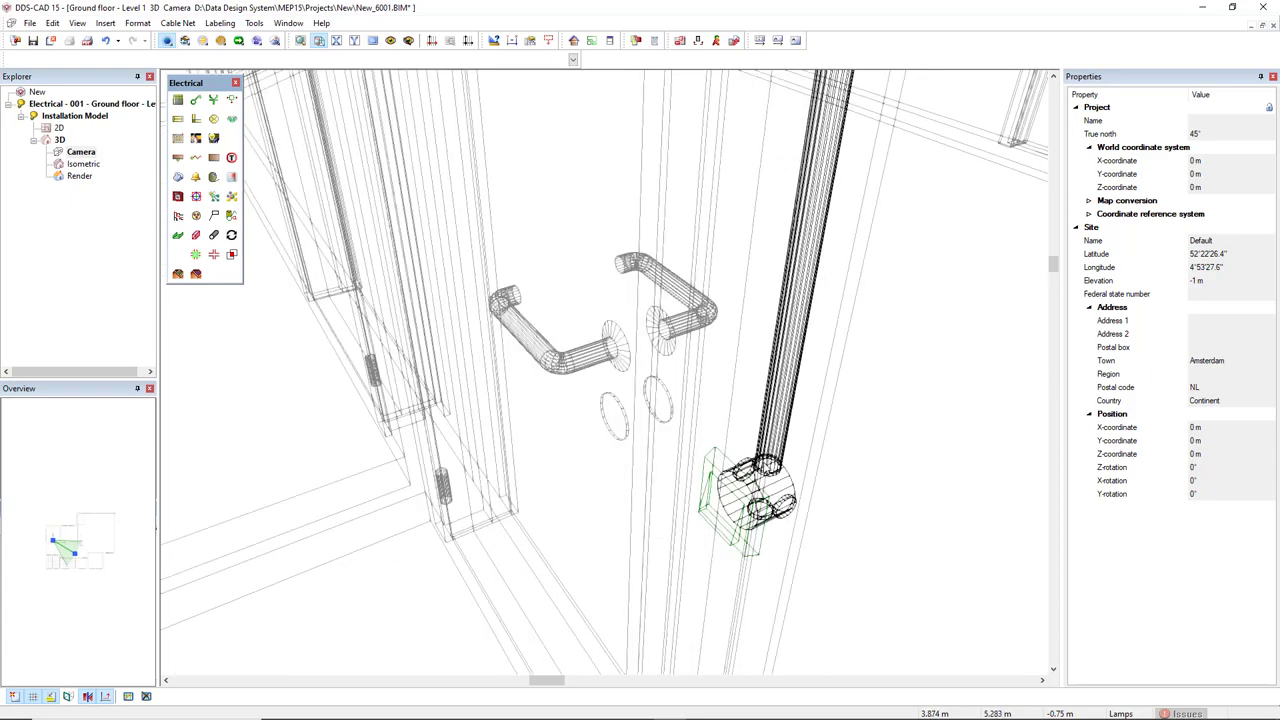
{"action": "scroll", "coordinate": [756, 470], "scroll_direction": "down", "scroll_amount": 5}
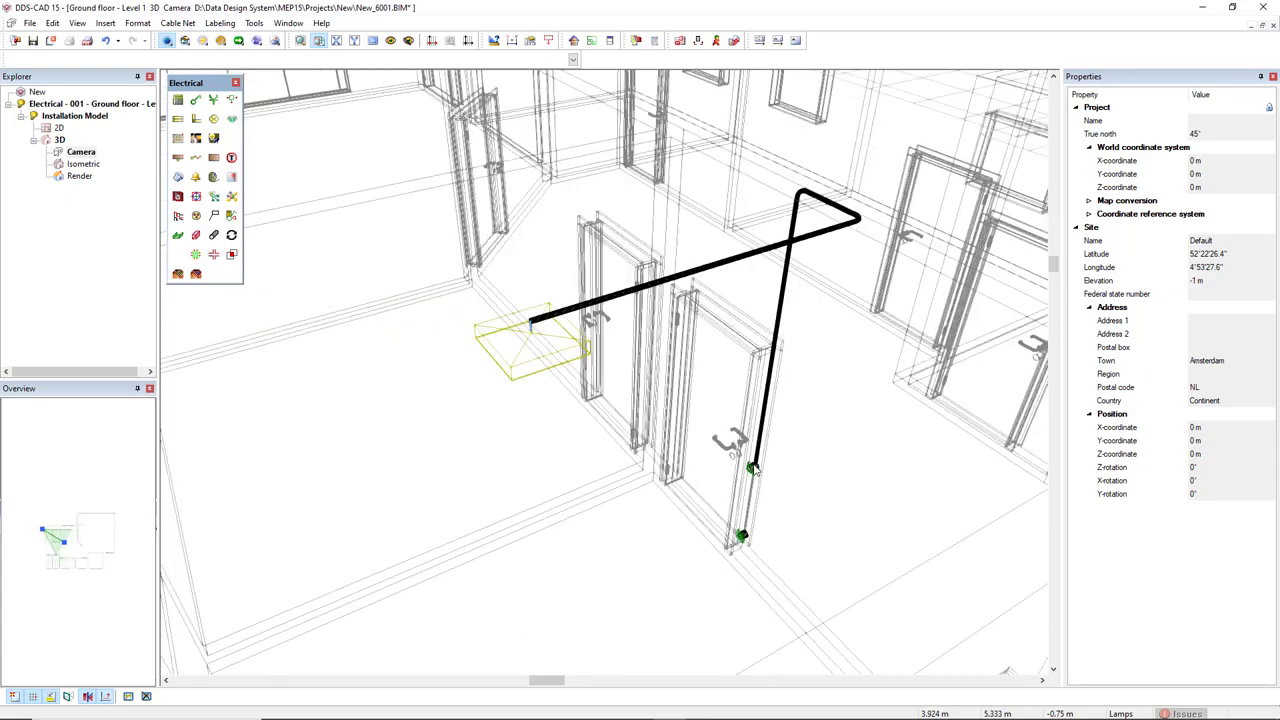
Step: Return to the 2D plan, window-select the lamp cable installation and open the Edit menu
{"action": "left_click", "coordinate": [59, 128]}
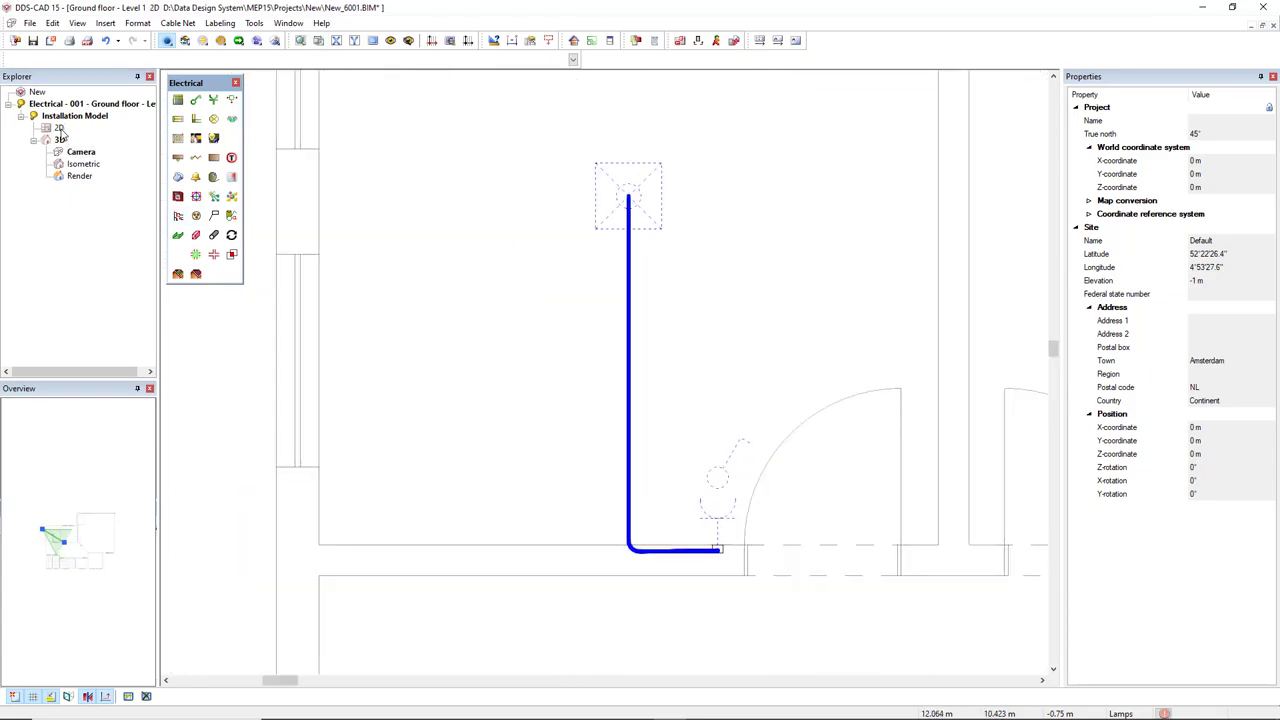
{"action": "left_click_drag", "start_coordinate": [541, 607], "coordinate": [796, 143]}
{"action": "middle_click_drag", "start_coordinate": [788, 309], "coordinate": [634, 340]}
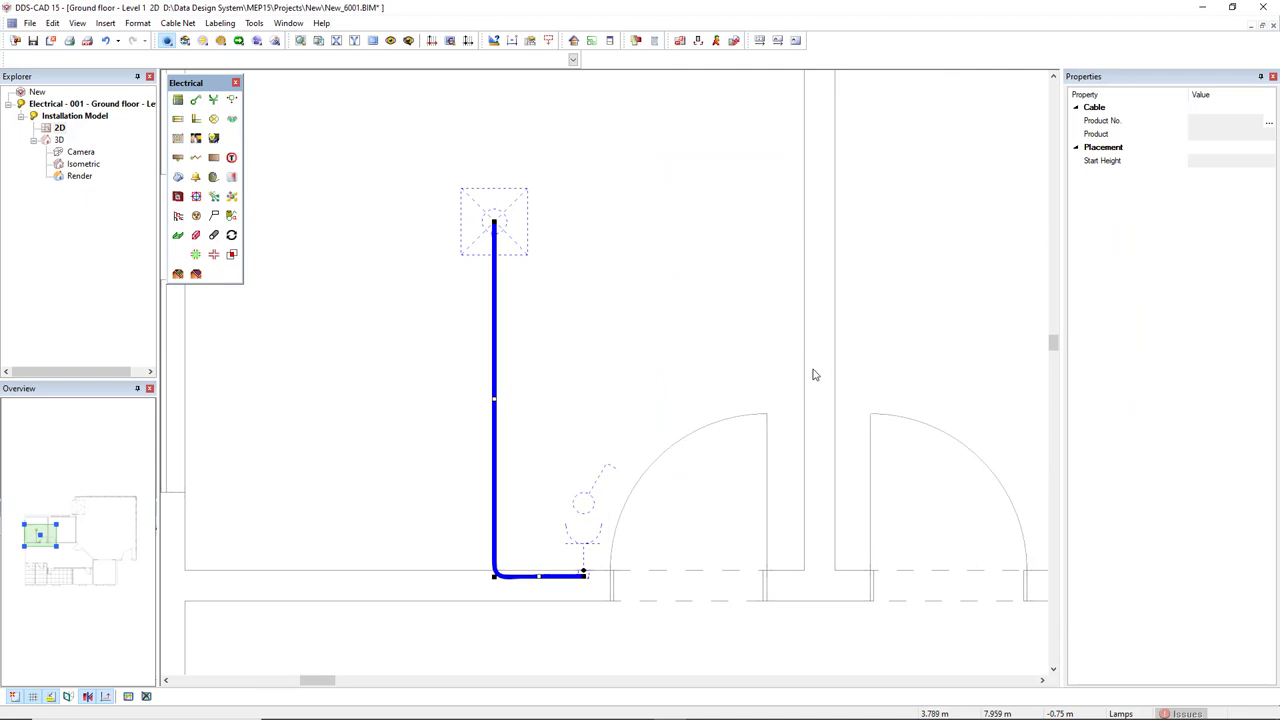
{"action": "scroll", "coordinate": [737, 372], "scroll_direction": "down", "scroll_amount": 3}
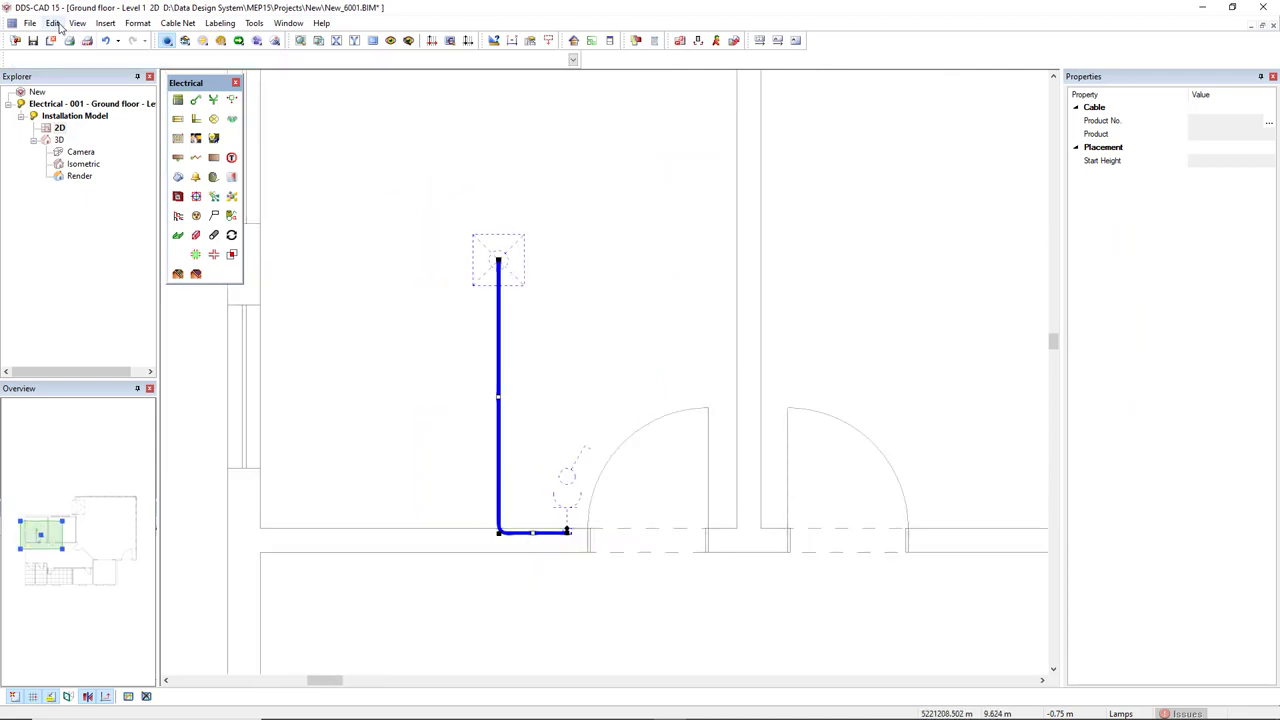
{"action": "left_click", "coordinate": [55, 23]}
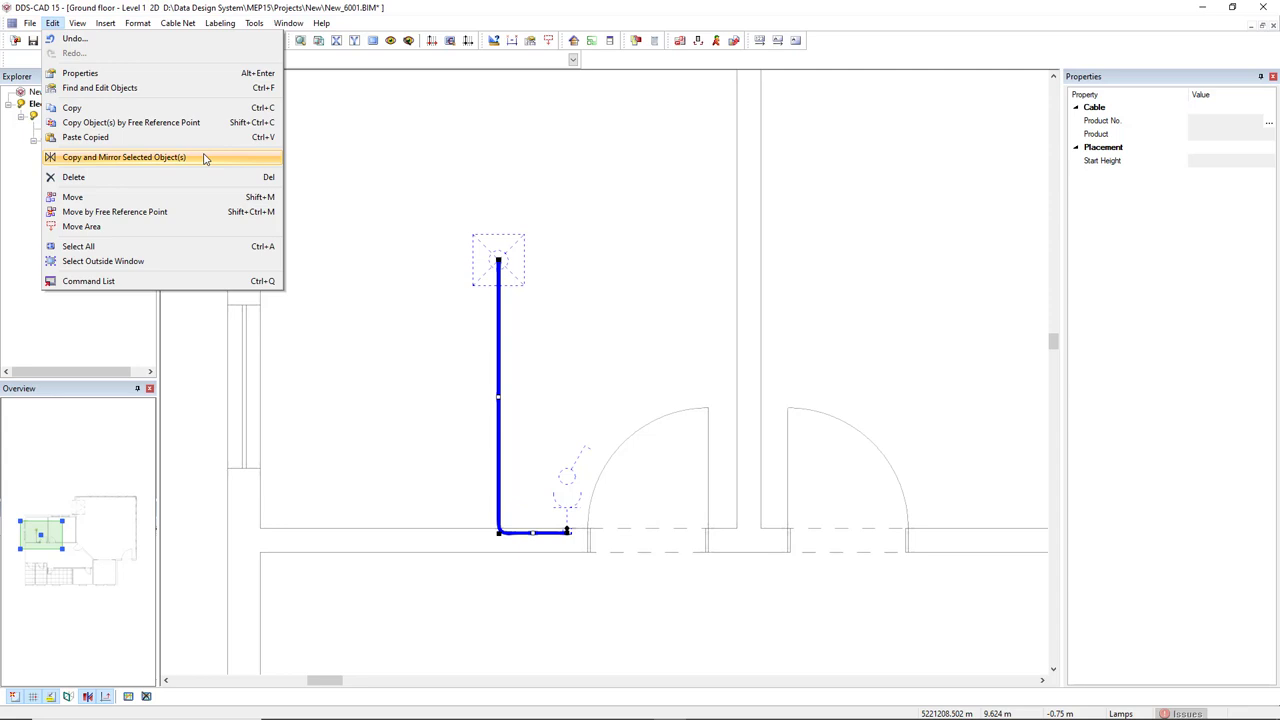
Step: Copy and mirror the selection using a mirror line picked along the dividing wall
{"action": "left_click", "coordinate": [124, 157]}
{"action": "scroll", "coordinate": [751, 586], "scroll_direction": "up", "scroll_amount": 1}
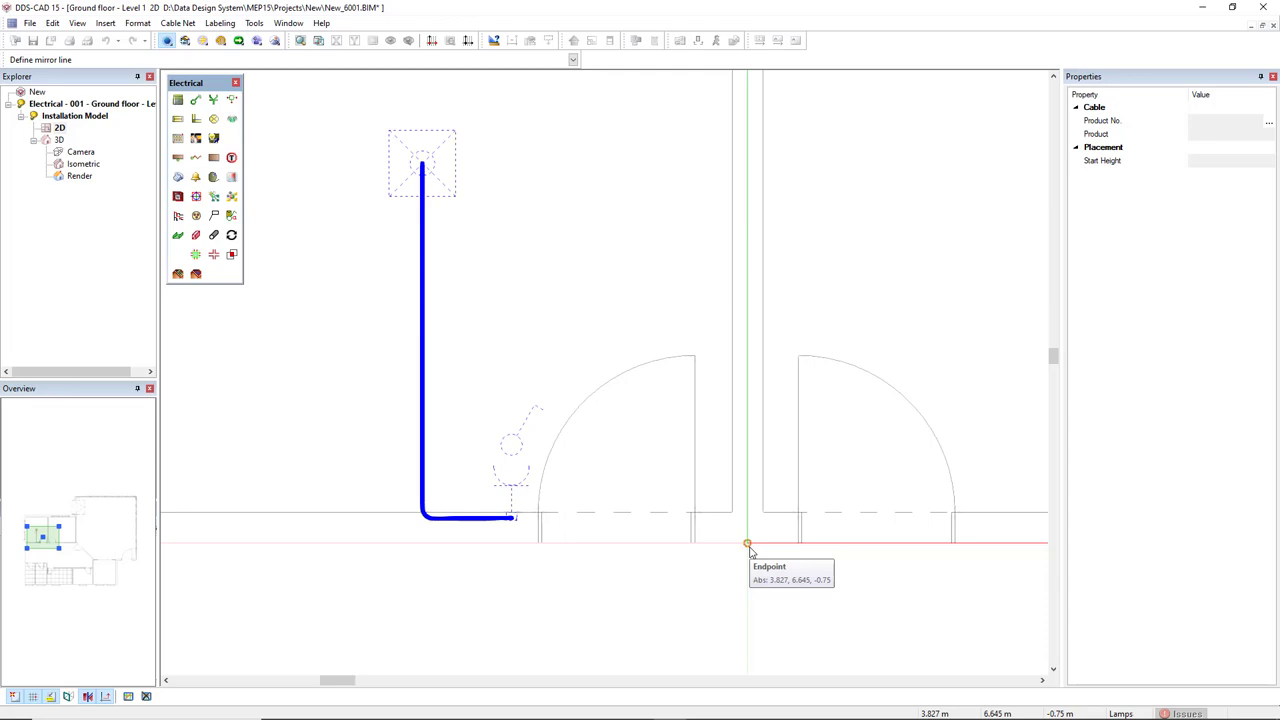
{"action": "left_click", "coordinate": [748, 545]}
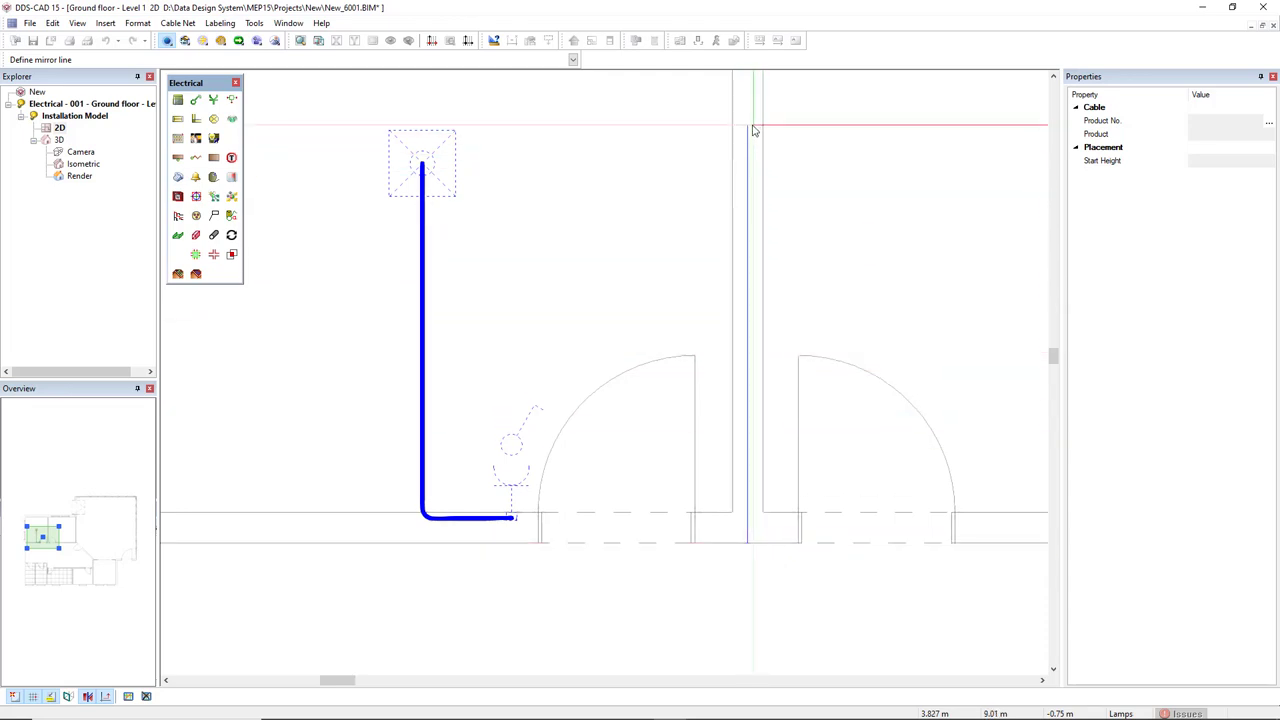
{"action": "left_click", "coordinate": [753, 132]}
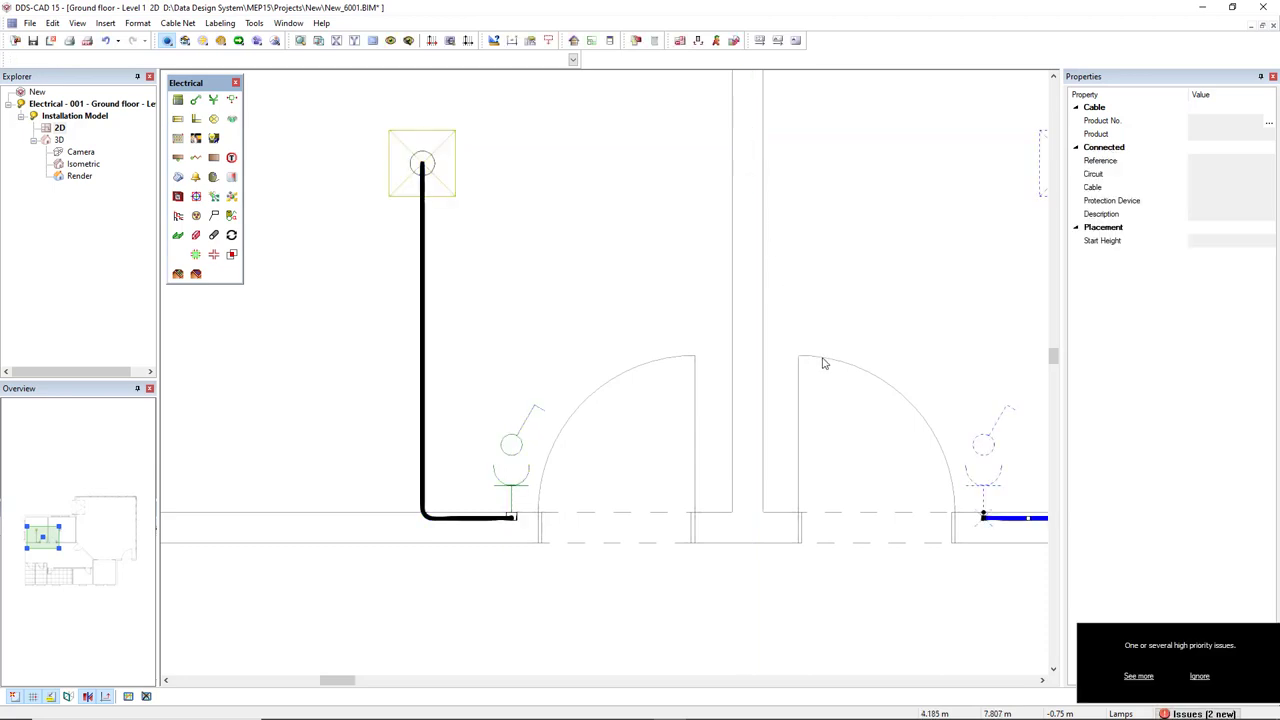
{"action": "middle_click_drag", "start_coordinate": [817, 360], "coordinate": [611, 422]}
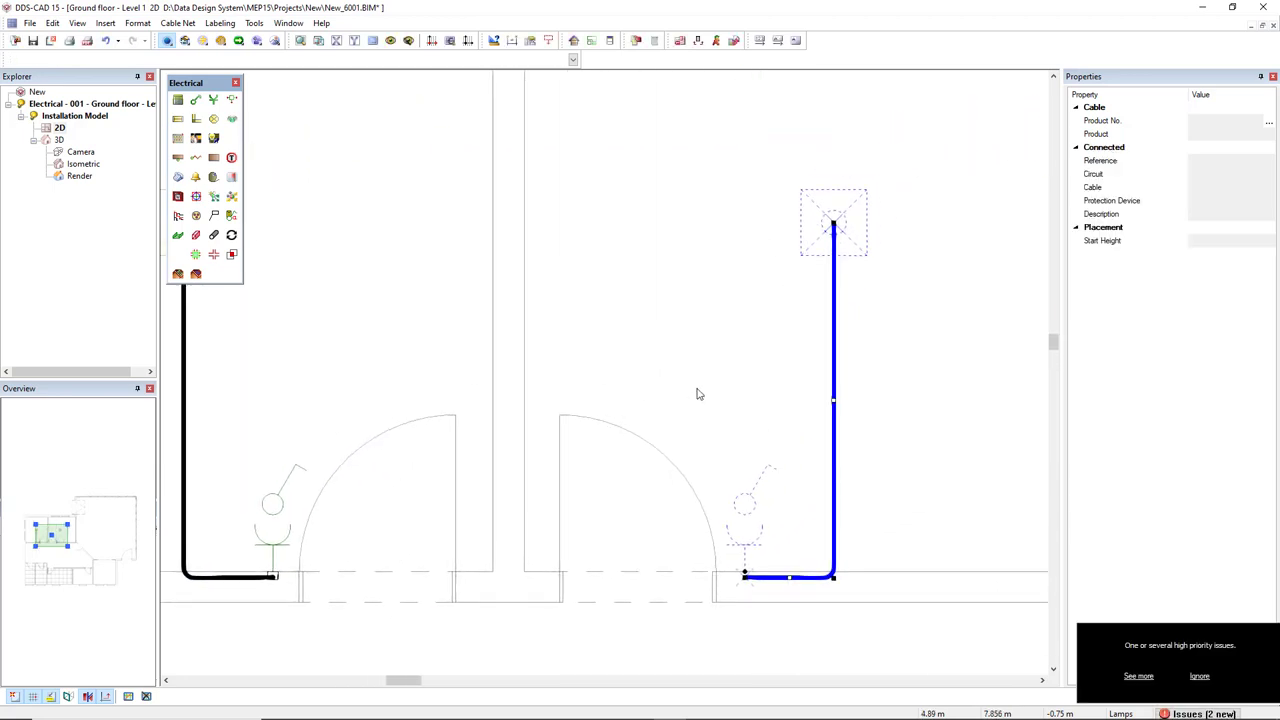
{"action": "middle_click_drag", "start_coordinate": [691, 381], "coordinate": [716, 357]}
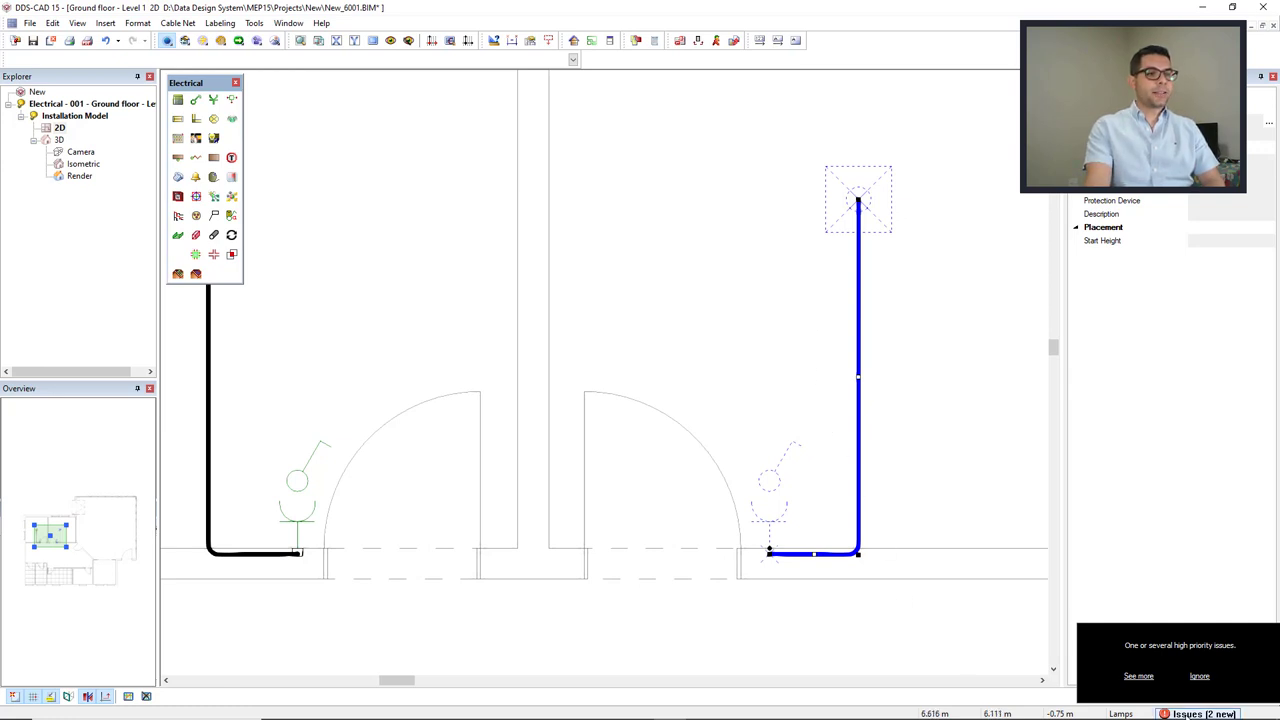
Step: Read the junction box 'Mirror not supported' warnings and close the Issues panel
{"action": "left_click", "coordinate": [1139, 677]}
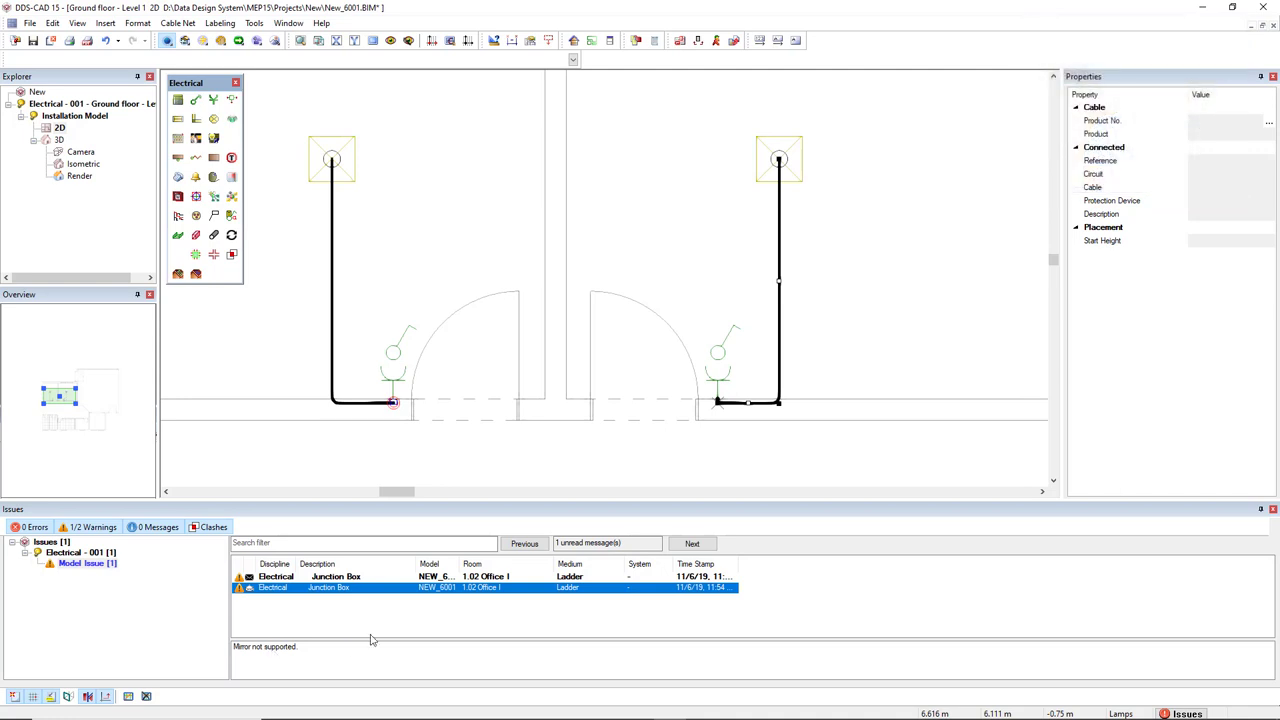
{"action": "left_click", "coordinate": [1273, 510]}
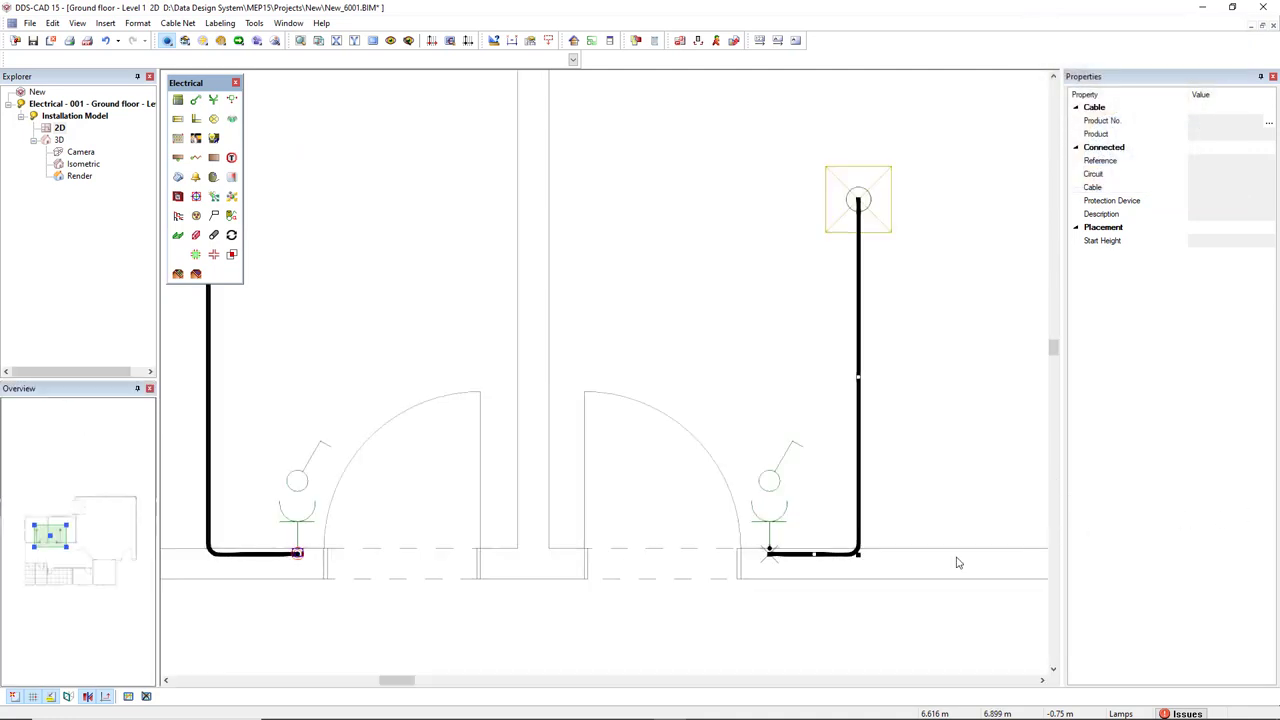
Step: Pan to the original room and select its junction box
{"action": "scroll", "coordinate": [780, 595], "scroll_direction": "up", "scroll_amount": 3}
{"action": "scroll", "coordinate": [681, 602], "scroll_direction": "down", "scroll_amount": 2}
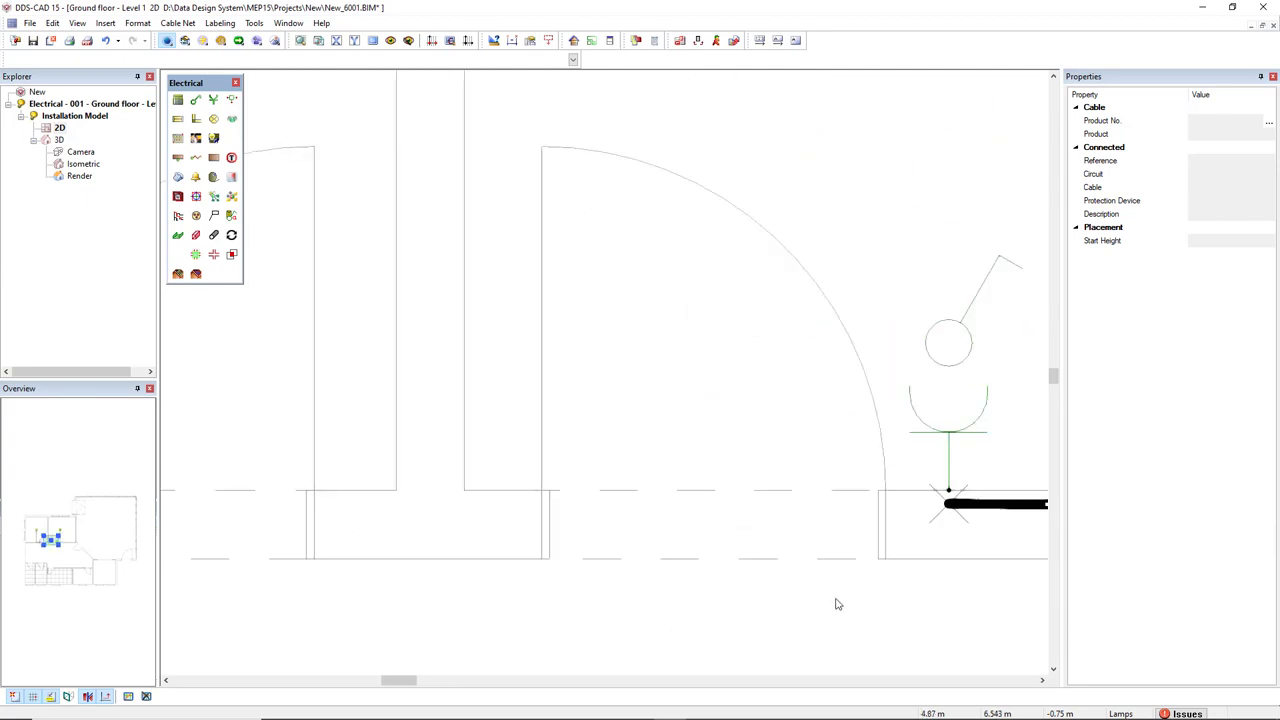
{"action": "middle_click_drag", "start_coordinate": [271, 566], "coordinate": [794, 531]}
{"action": "scroll", "coordinate": [794, 531], "scroll_direction": "up", "scroll_amount": 3}
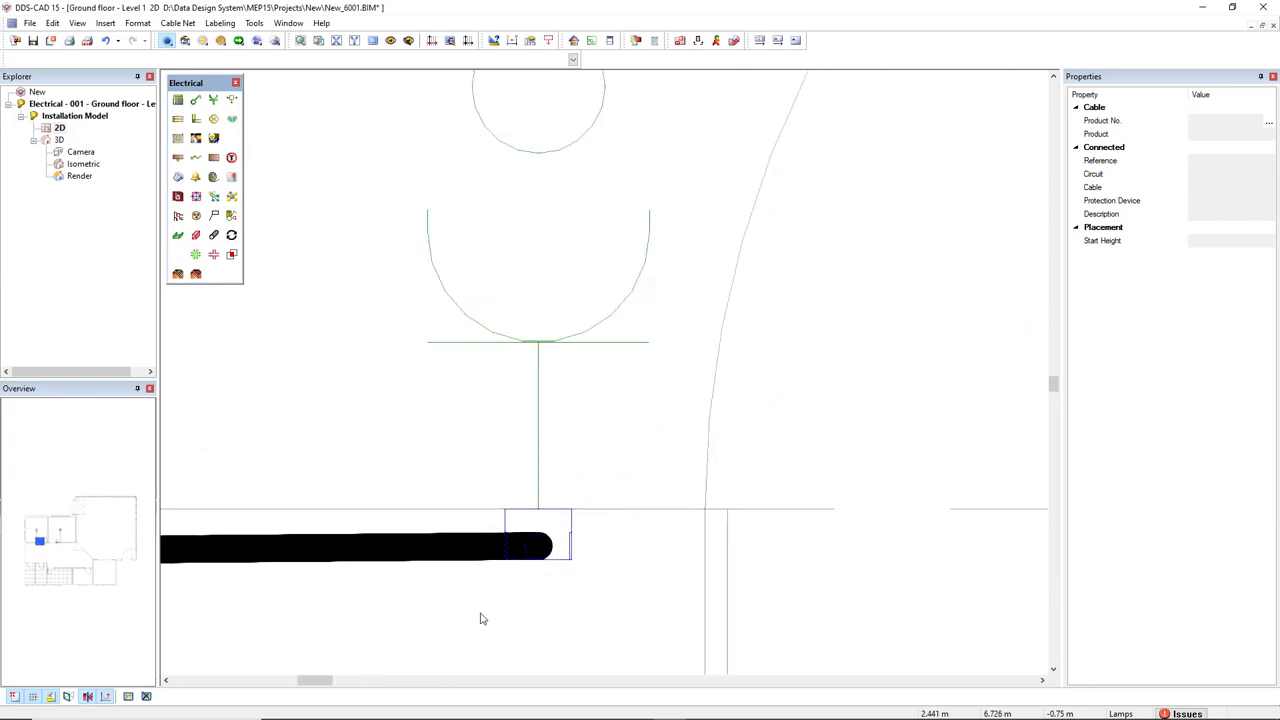
{"action": "left_click", "coordinate": [570, 516]}
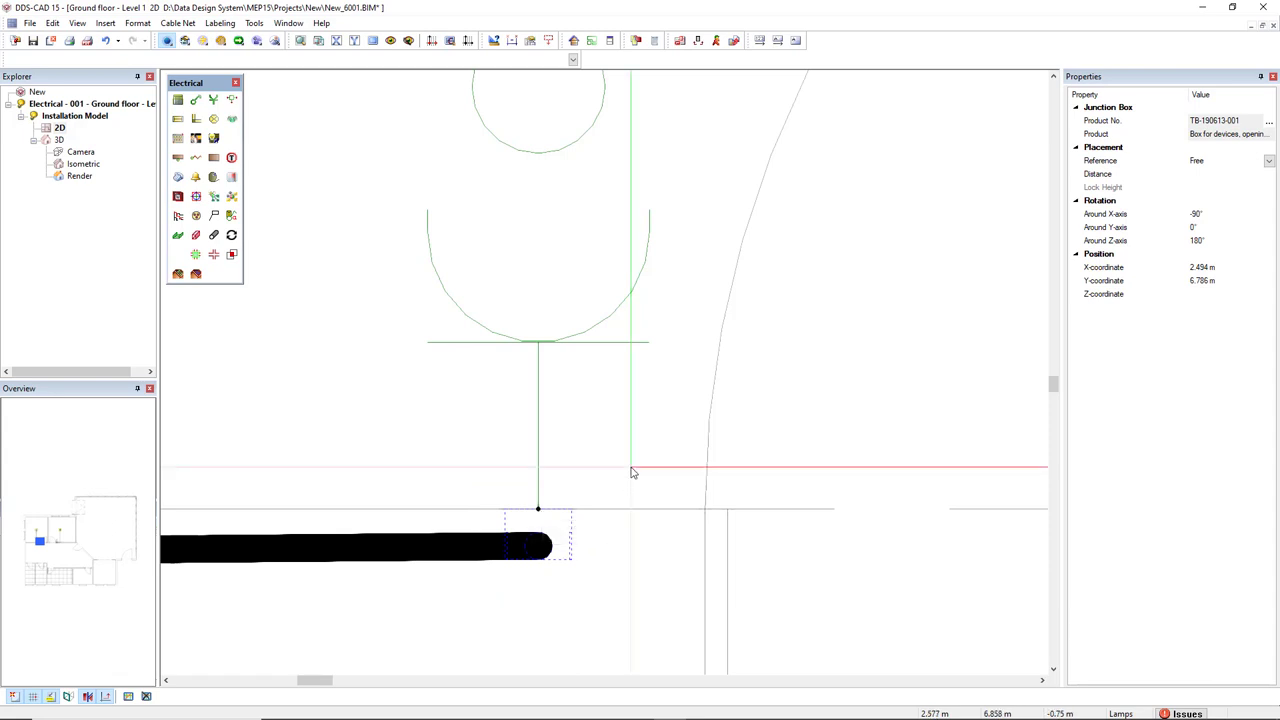
Step: Place a copy of the junction box at the mirrored switch's Socket point, then stop placing
{"action": "scroll", "coordinate": [631, 472], "scroll_direction": "left", "scroll_amount": 5}
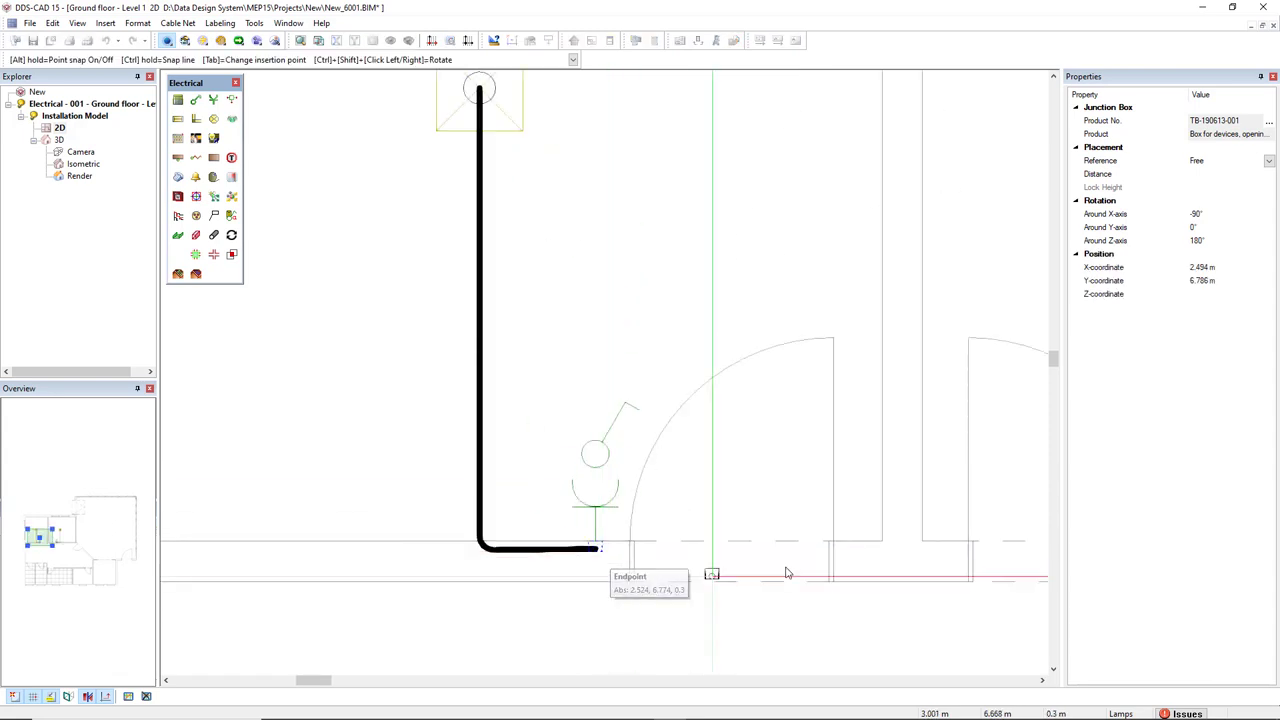
{"action": "scroll", "coordinate": [467, 519], "scroll_direction": "up", "scroll_amount": 5}
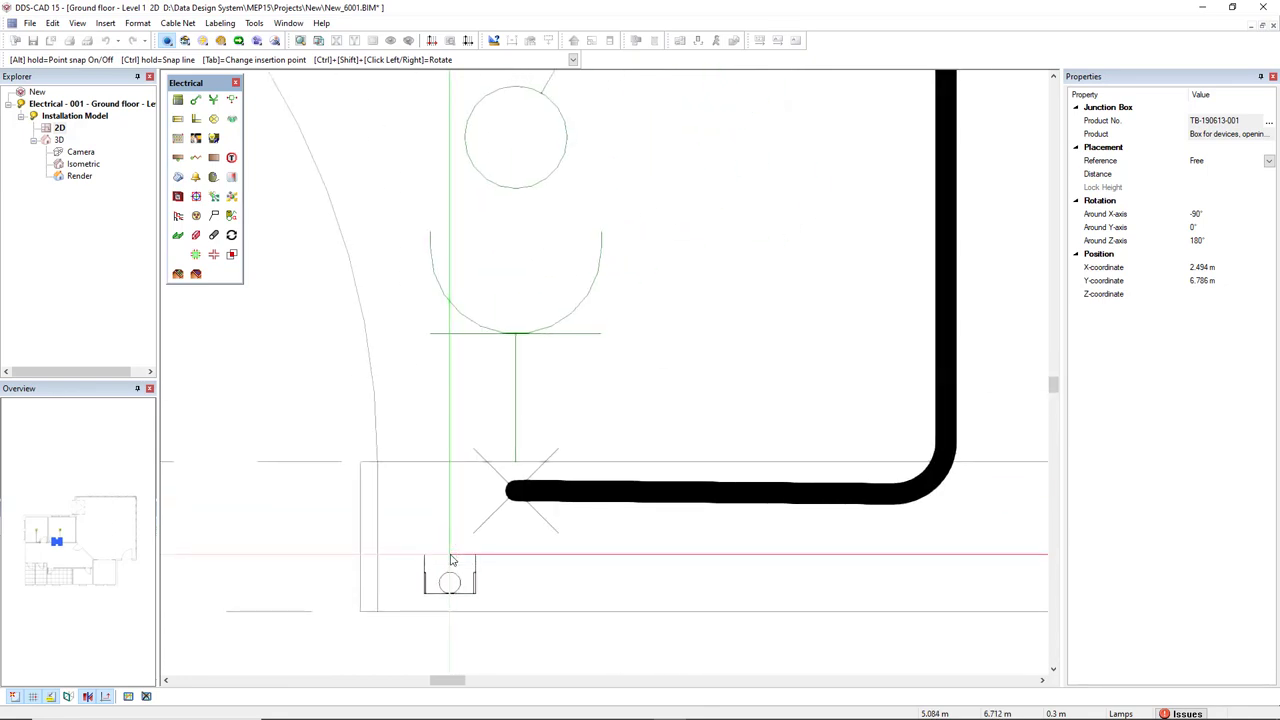
{"action": "scroll", "coordinate": [450, 560], "scroll_direction": "up", "scroll_amount": 3}
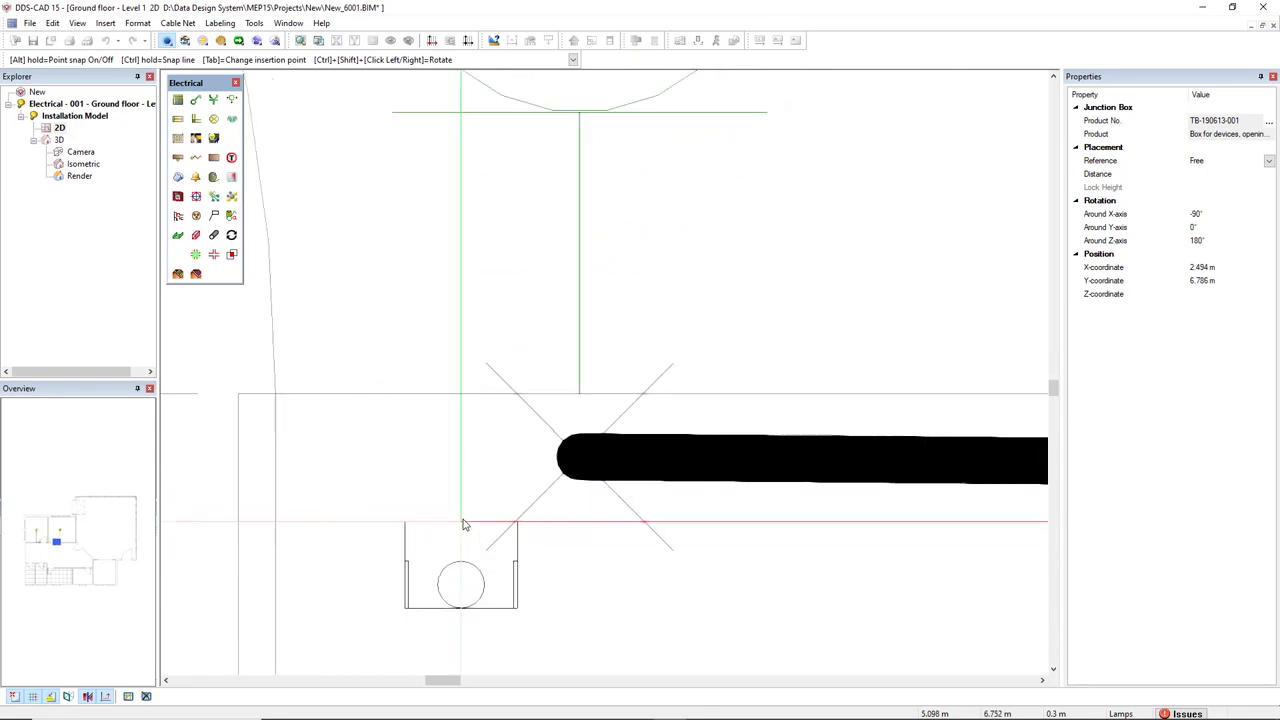
{"action": "left_click", "coordinate": [580, 397]}
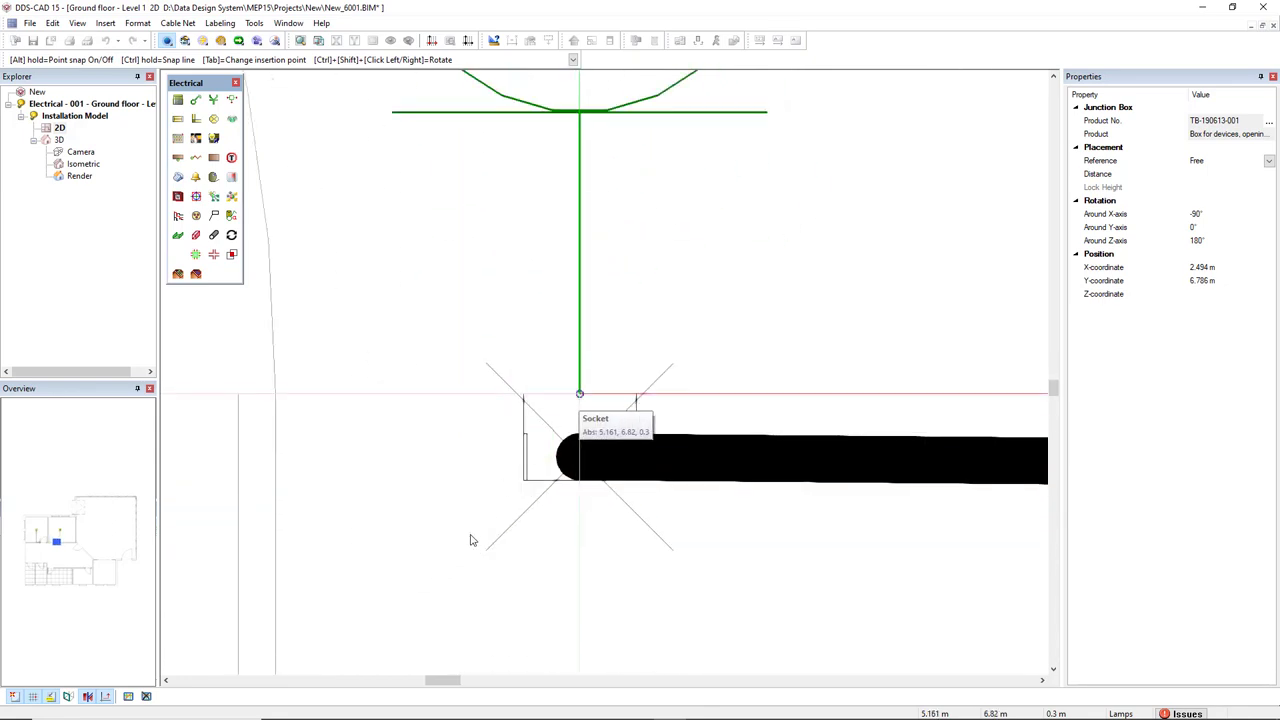
{"action": "key", "text": "Escape"}
{"action": "scroll", "coordinate": [446, 577], "scroll_direction": "down", "scroll_amount": 3}
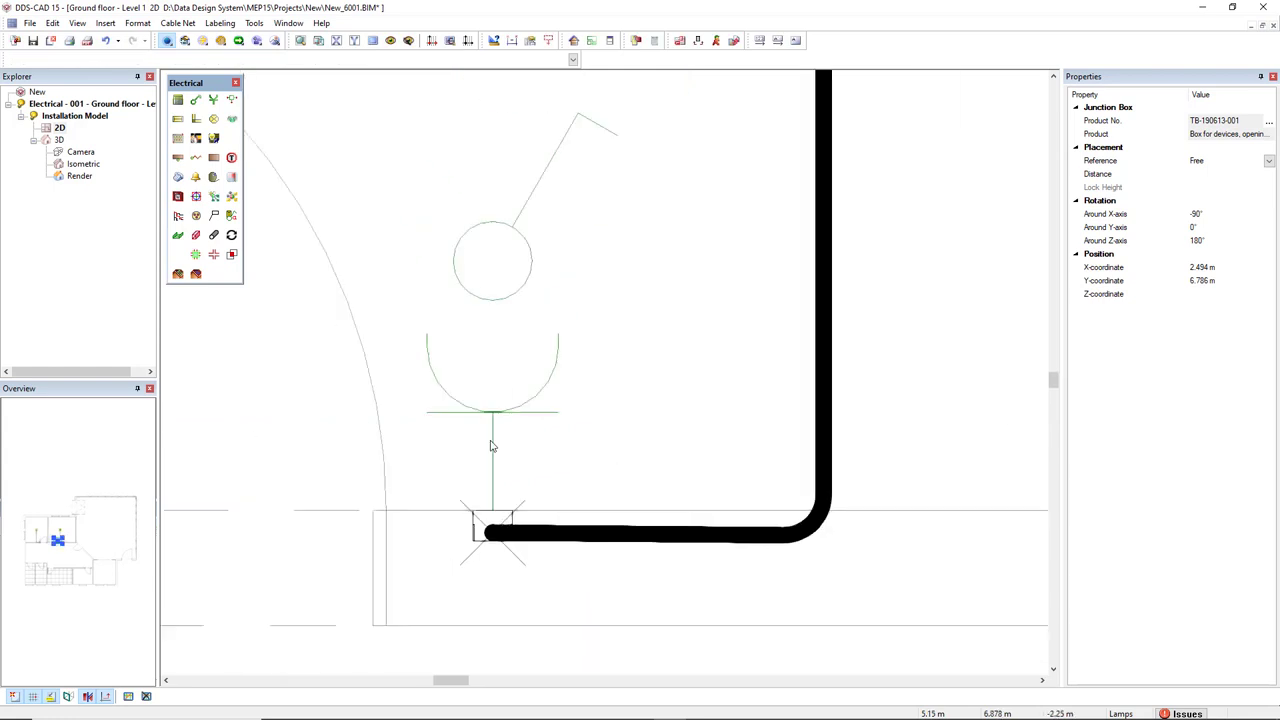
{"action": "scroll", "coordinate": [458, 485], "scroll_direction": "up", "scroll_amount": 5}
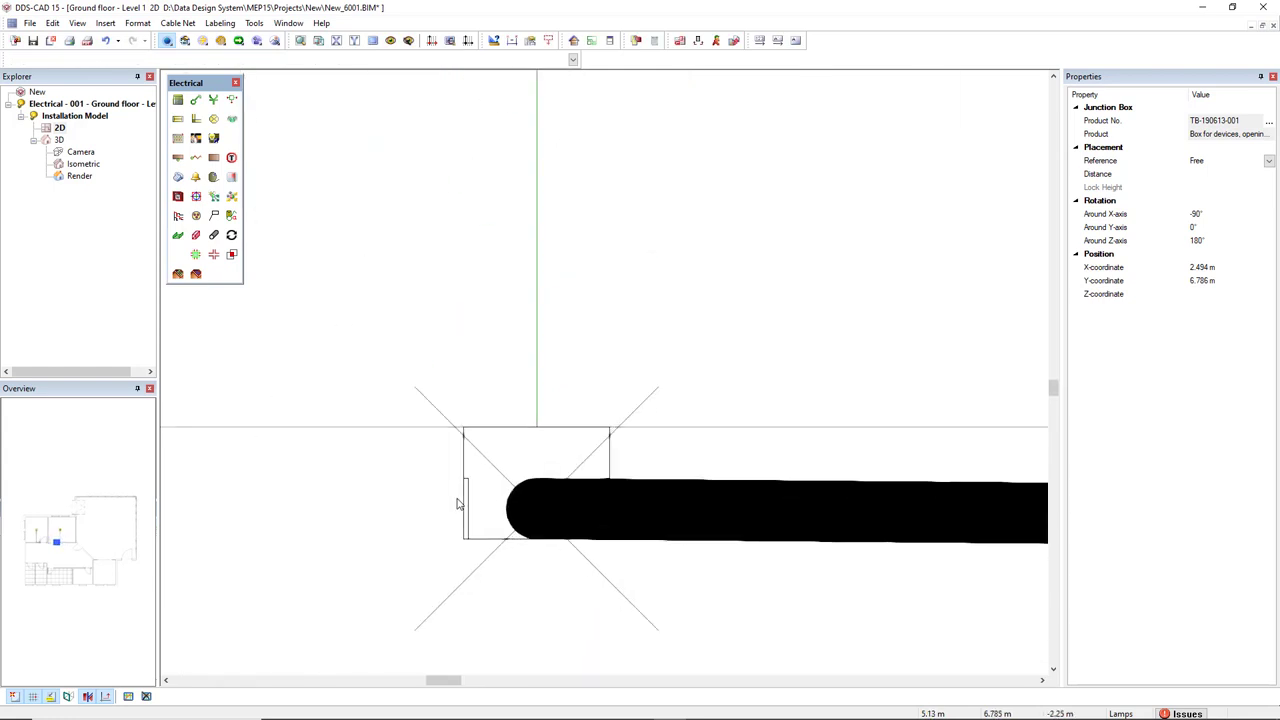
Step: Add a node at the mirrored cable's end and connect it to the copied junction box at Z = 1.08
{"action": "left_click", "coordinate": [445, 404]}
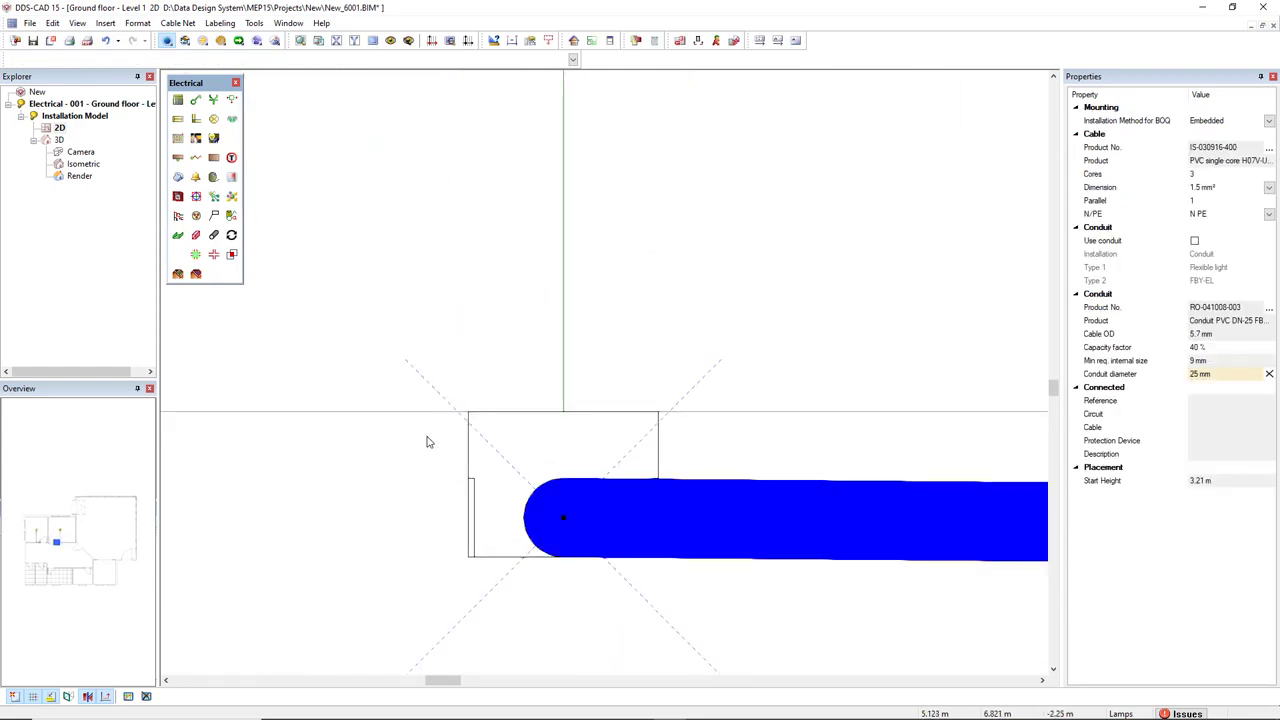
{"action": "scroll", "coordinate": [392, 534], "scroll_direction": "down", "scroll_amount": 3}
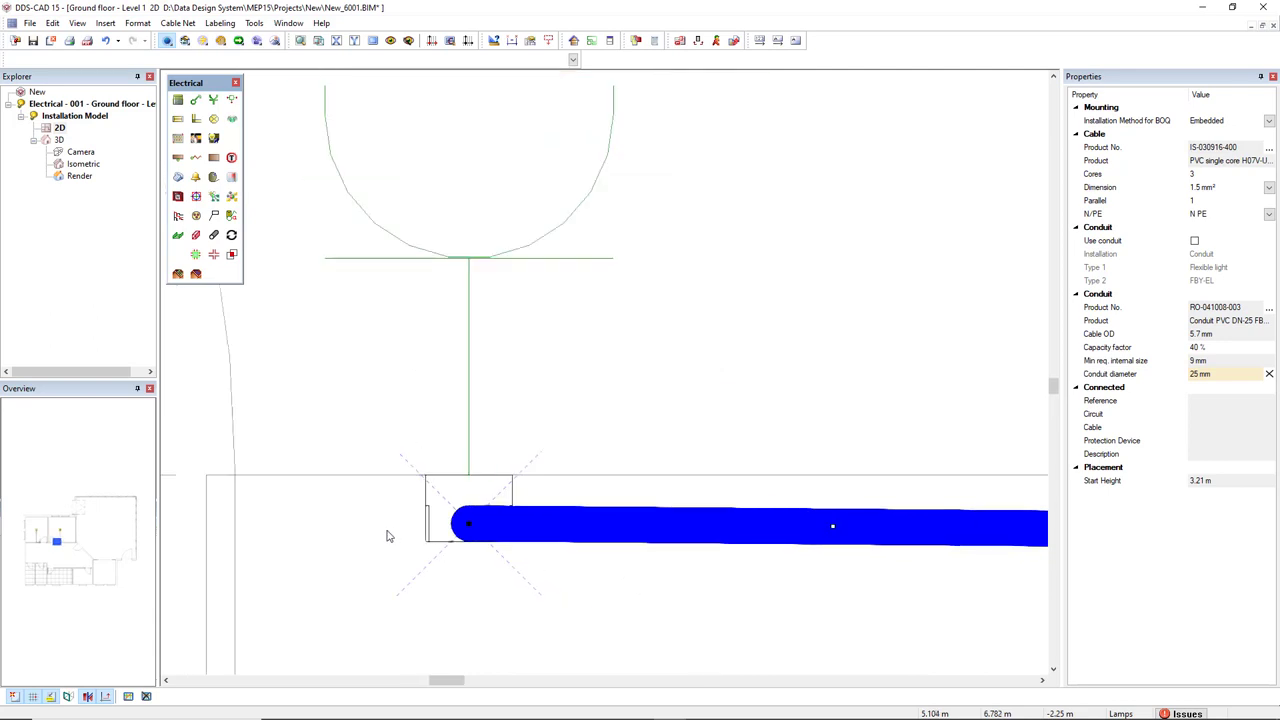
{"action": "right_click", "coordinate": [471, 528]}
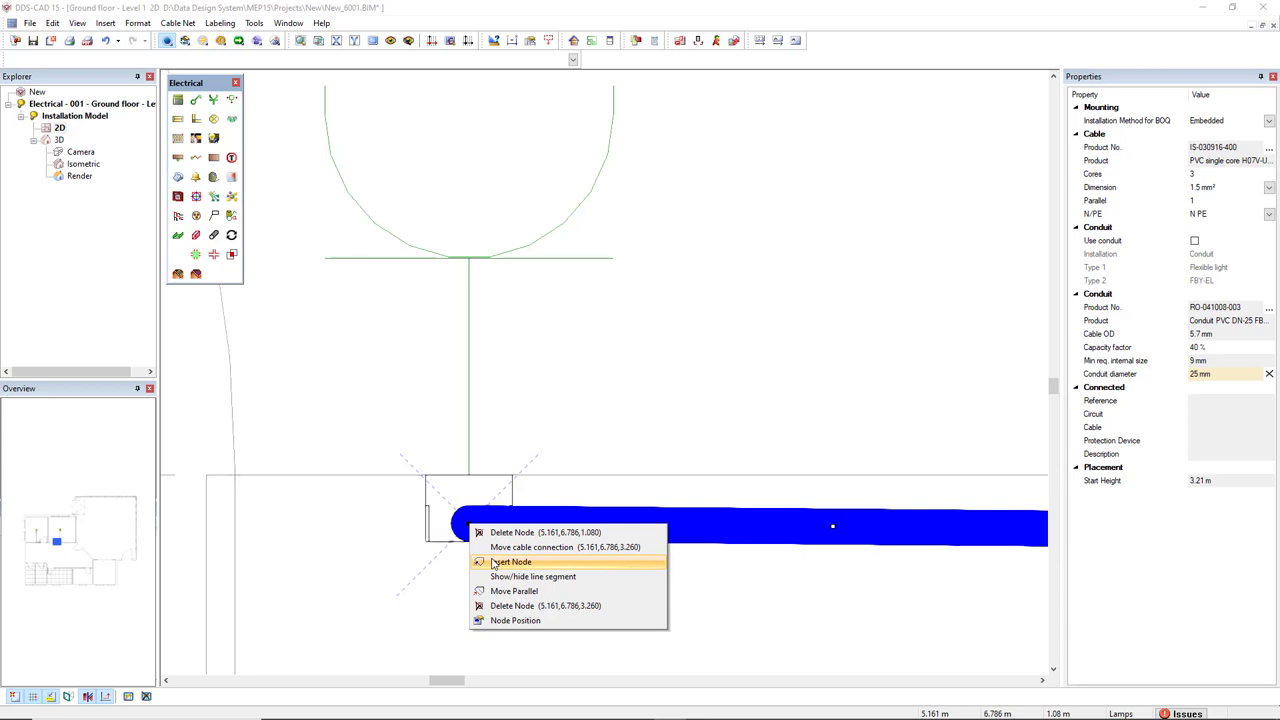
{"action": "left_click", "coordinate": [510, 562]}
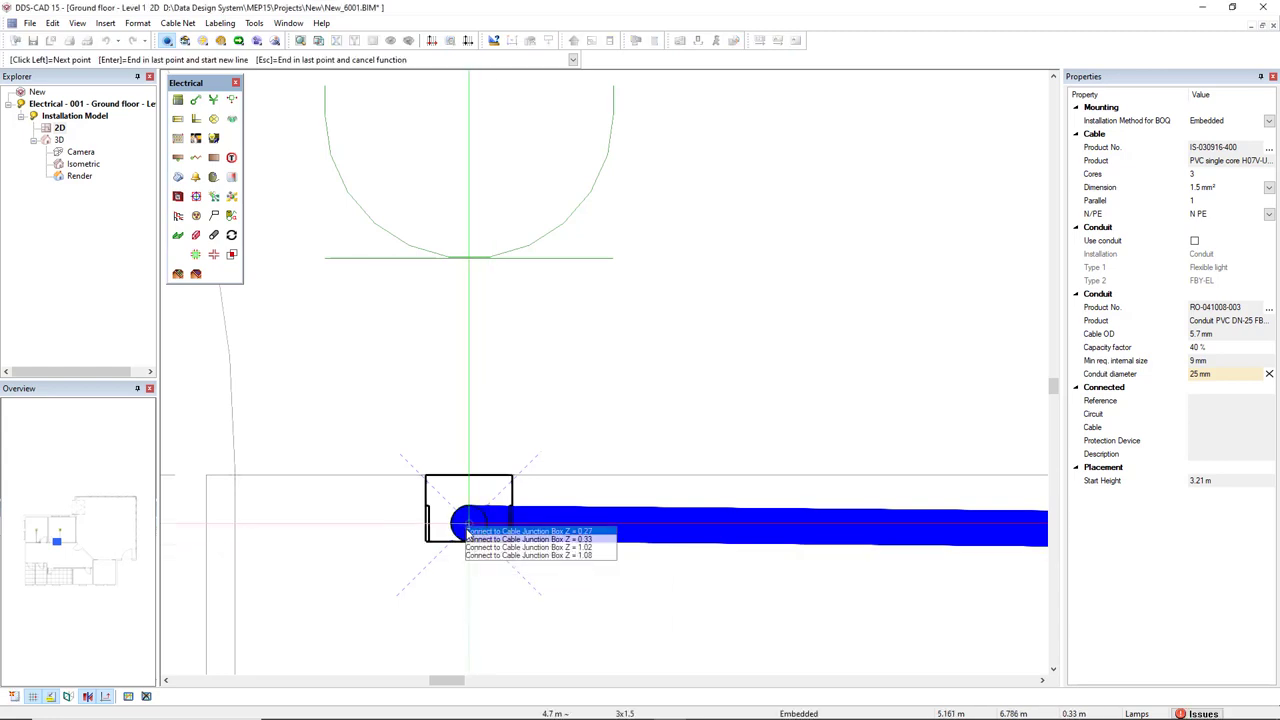
{"action": "left_click", "coordinate": [467, 531]}
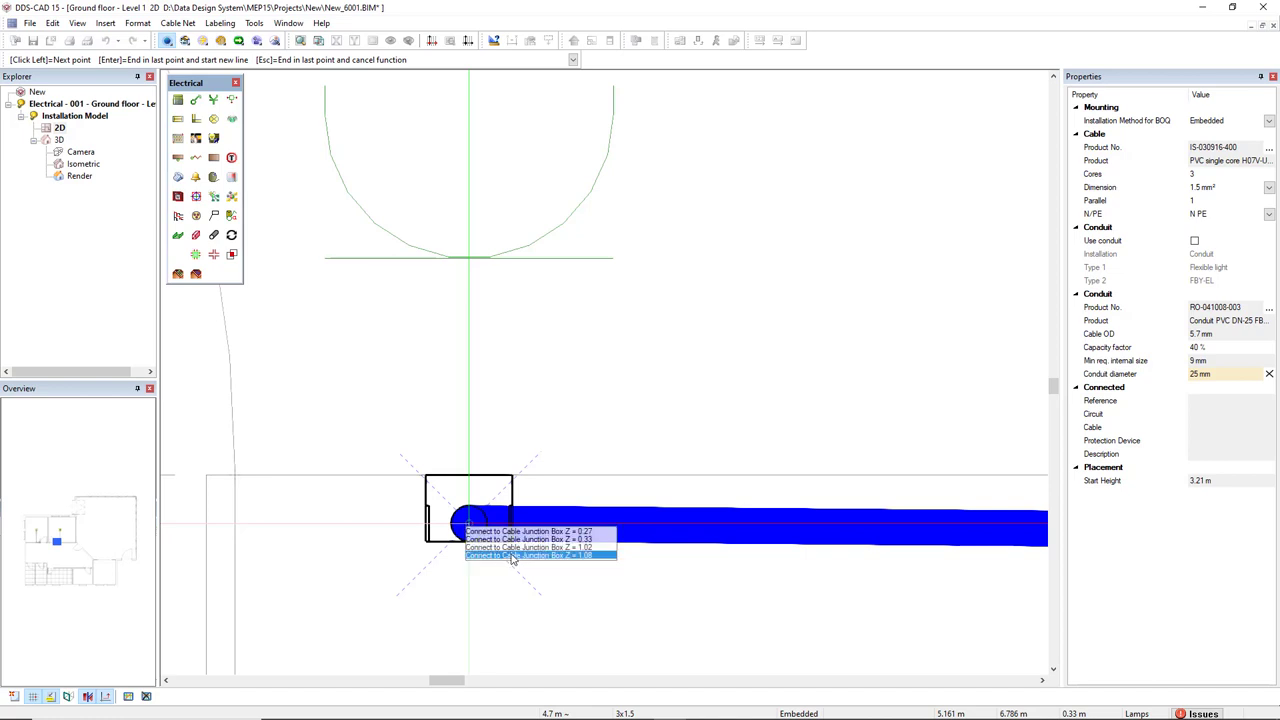
{"action": "left_click", "coordinate": [512, 556]}
{"action": "left_click", "coordinate": [496, 634]}
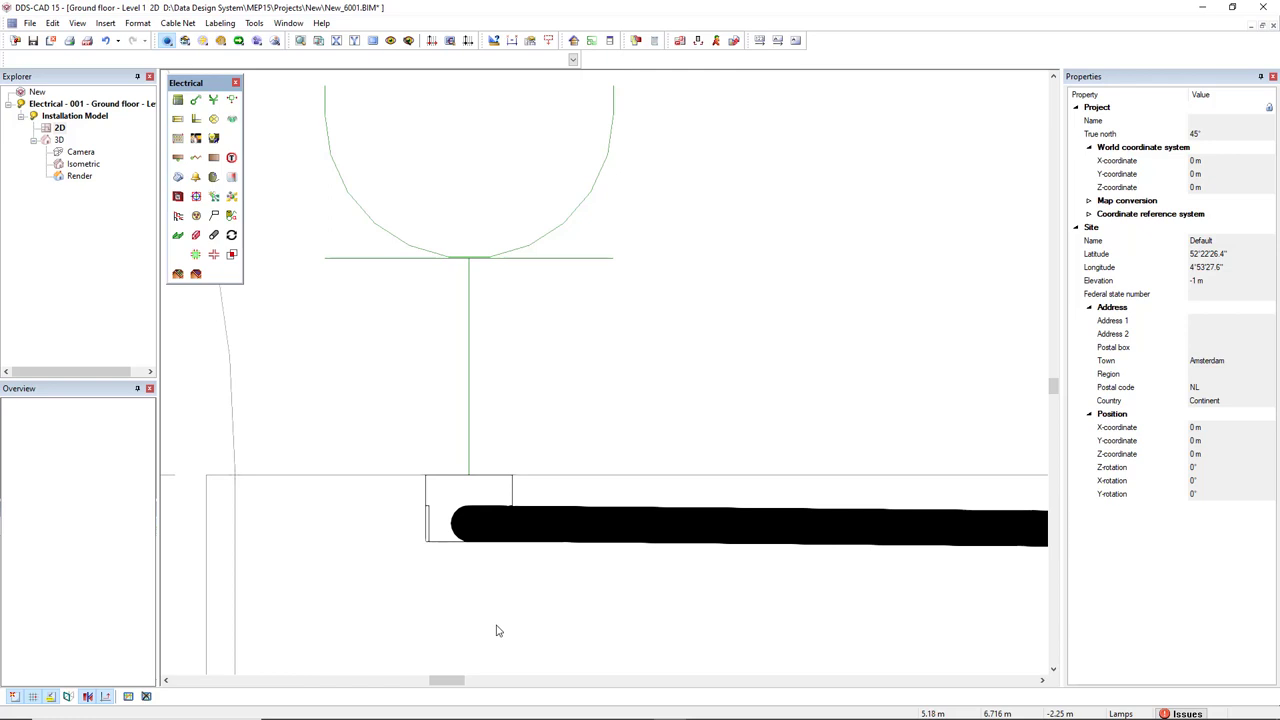
Step: Zoom out and pan so both rooms' lamp, cable, switch and junction box installations show together
{"action": "scroll", "coordinate": [498, 630], "scroll_direction": "down", "scroll_amount": 5}
{"action": "mouse_move", "coordinate": [494, 626]}
{"action": "middle_mouse_down"}
{"action": "mouse_move", "coordinate": [594, 540]}
{"action": "mouse_move", "coordinate": [537, 491]}
{"action": "mouse_move", "coordinate": [693, 498]}
{"action": "middle_mouse_up"}
{"action": "scroll", "coordinate": [547, 521], "scroll_direction": "down", "scroll_amount": 2}
{"action": "scroll", "coordinate": [472, 442], "scroll_direction": "down", "scroll_amount": 1}
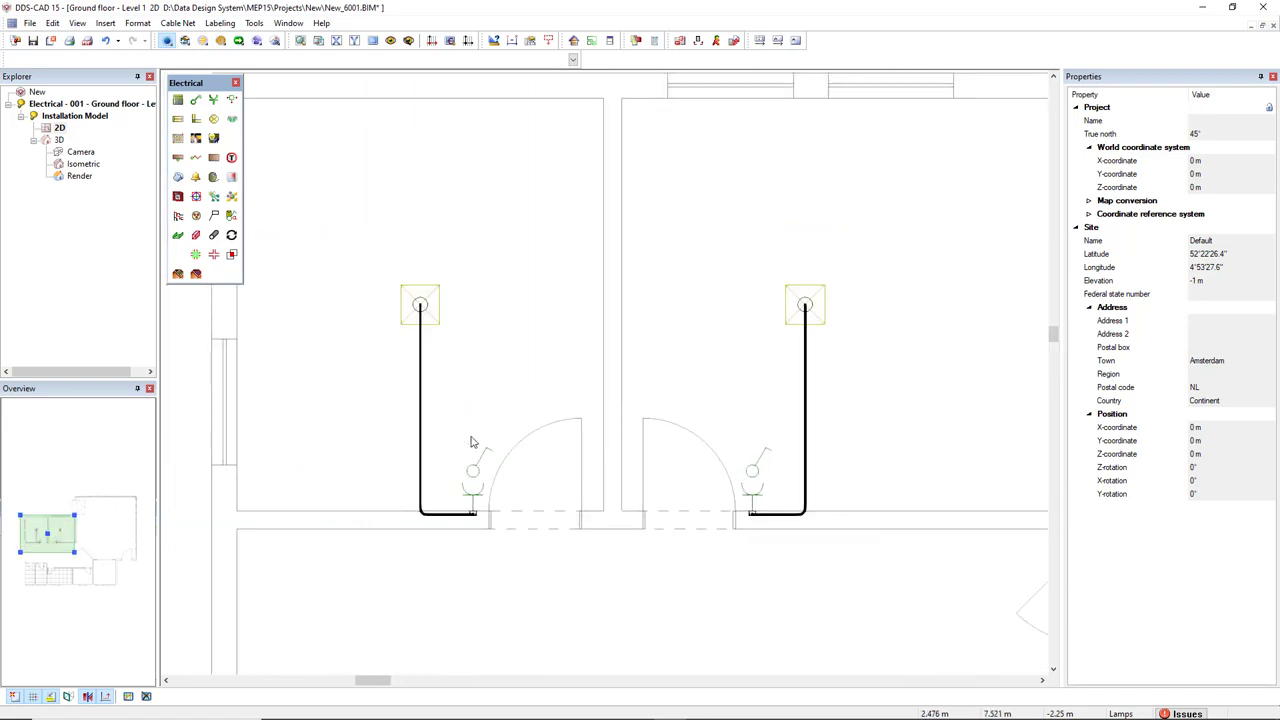
{"action": "scroll", "coordinate": [535, 448], "scroll_direction": "up", "scroll_amount": 1}
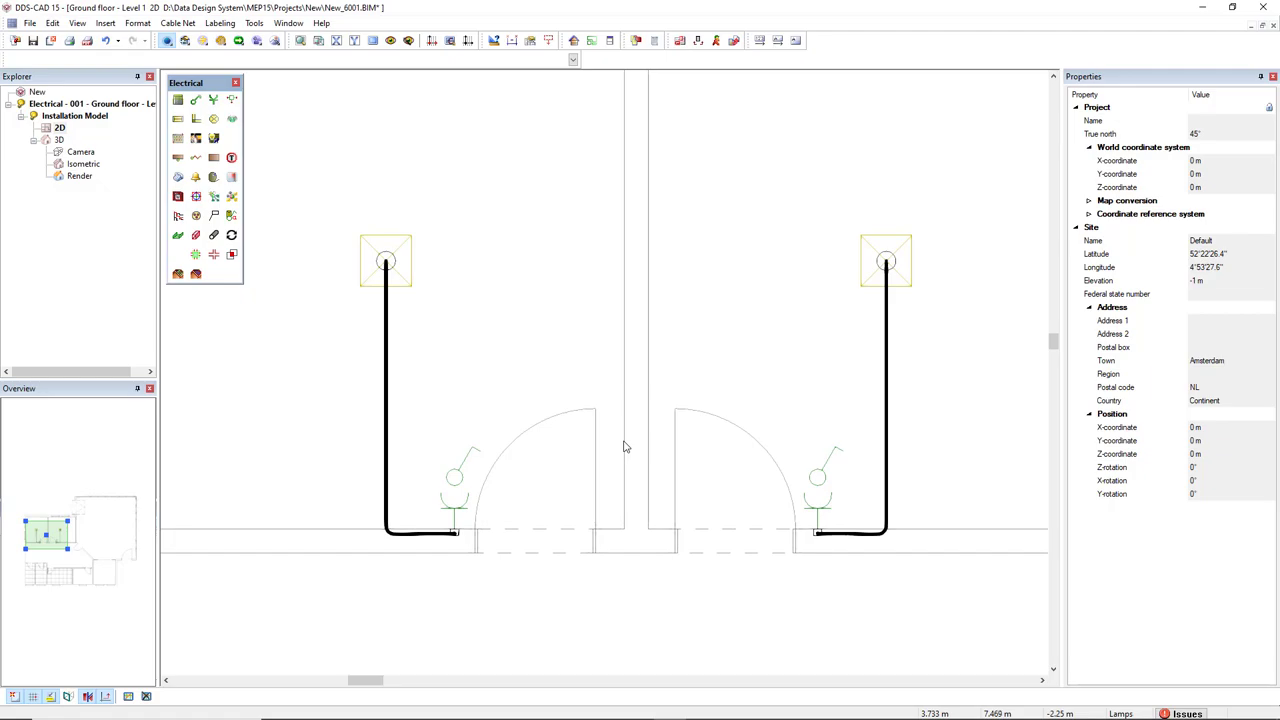